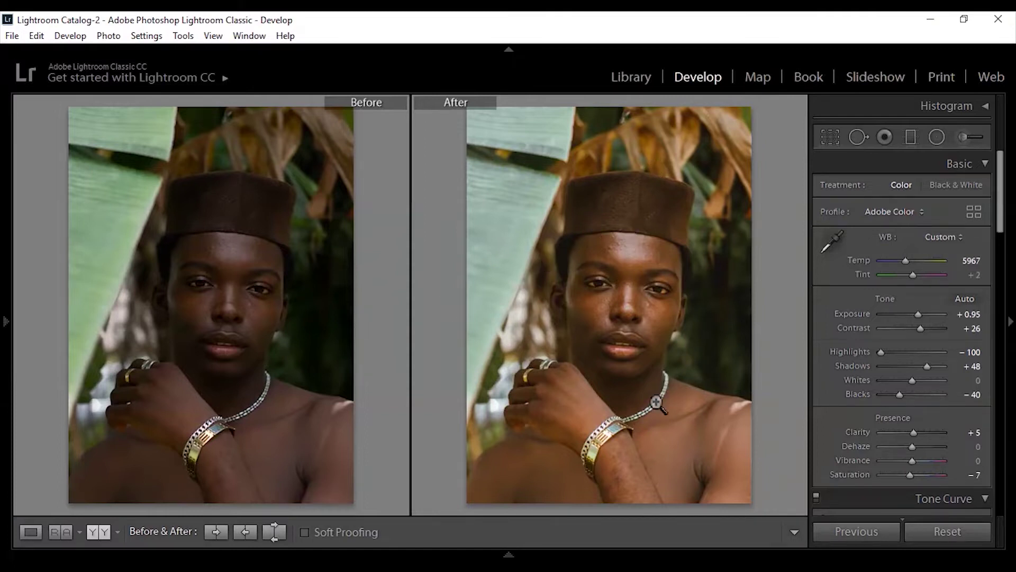
- Show only the edited photo in Loupe view and review its Basic white balance, tone and presence settings
{"action": "left_click", "coordinate": [40, 532]}
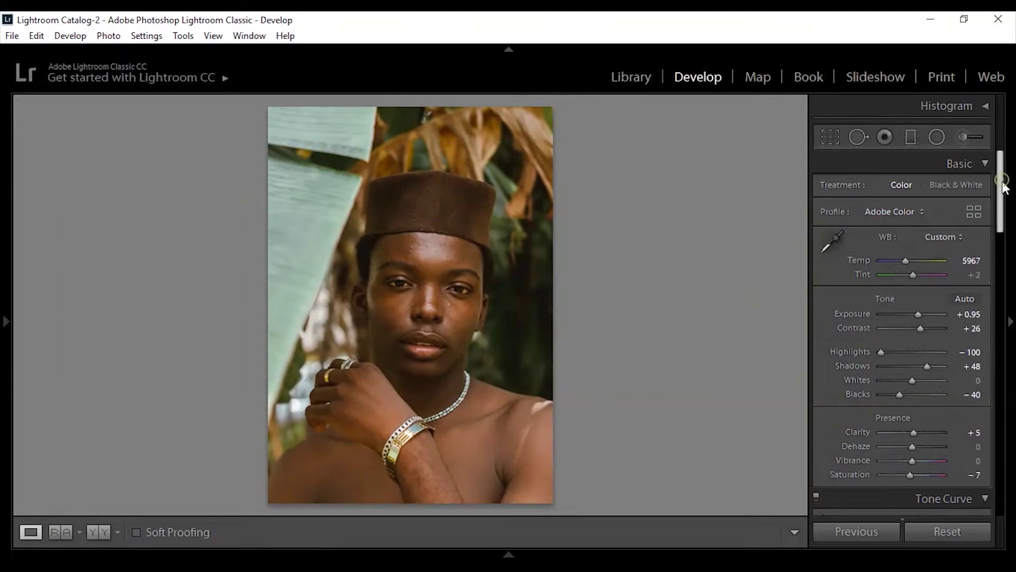
{"action": "scroll", "coordinate": [1002, 188], "scroll_direction": "down", "scroll_amount": 1}
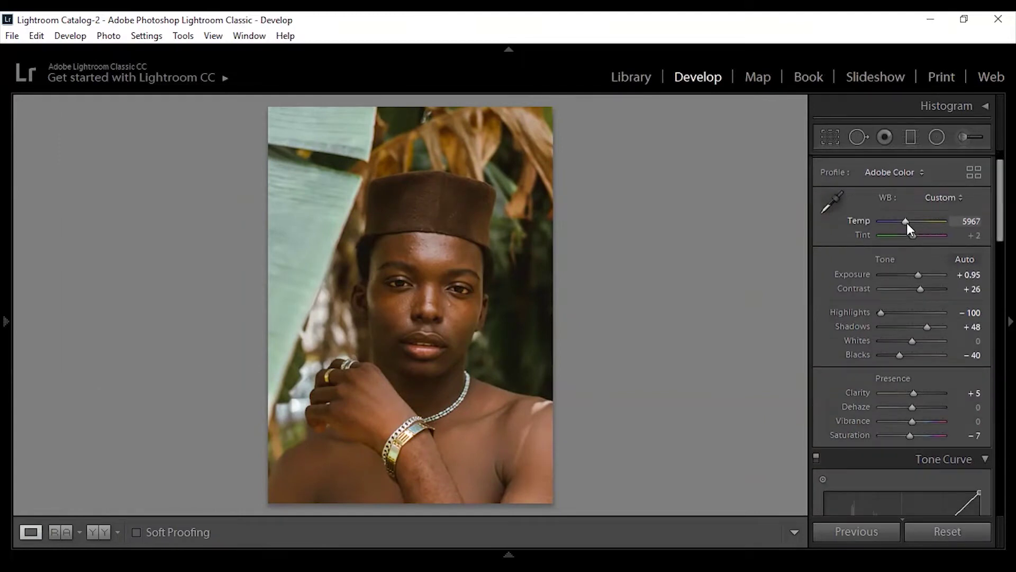
{"action": "left_click", "coordinate": [921, 326]}
{"action": "left_click_drag", "start_coordinate": [928, 326], "coordinate": [926, 326]}
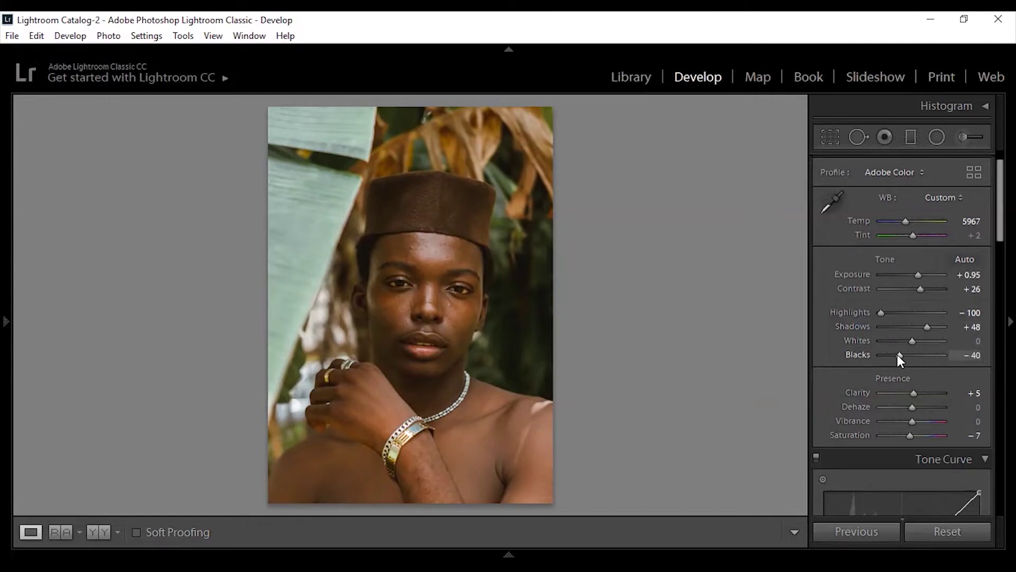
{"action": "left_click_drag", "start_coordinate": [999, 192], "coordinate": [1002, 230]}
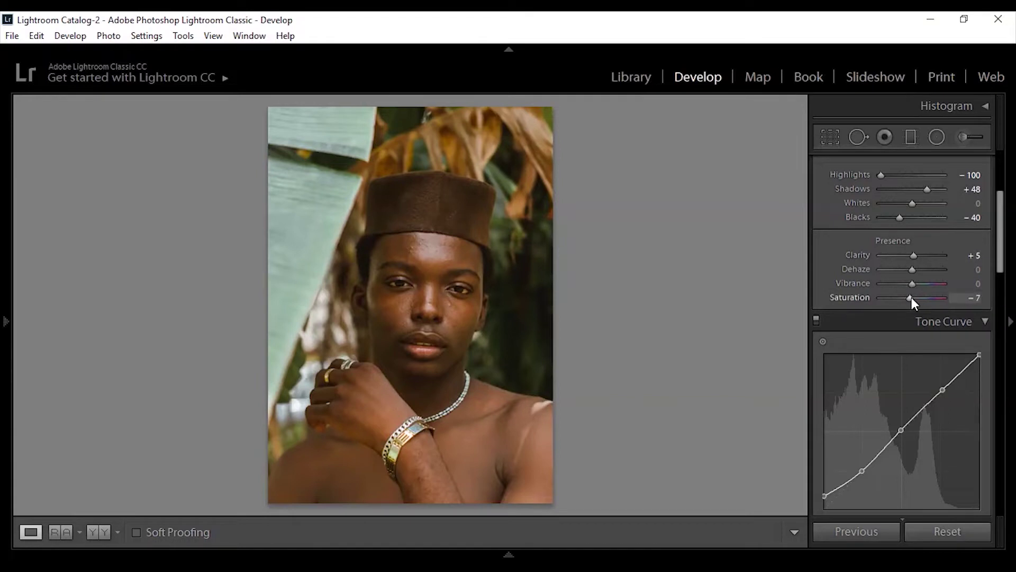
- Turn the Tone Curve adjustment off and back on to compare its effect on the portrait
{"action": "left_click_drag", "start_coordinate": [1000, 261], "coordinate": [1000, 283]}
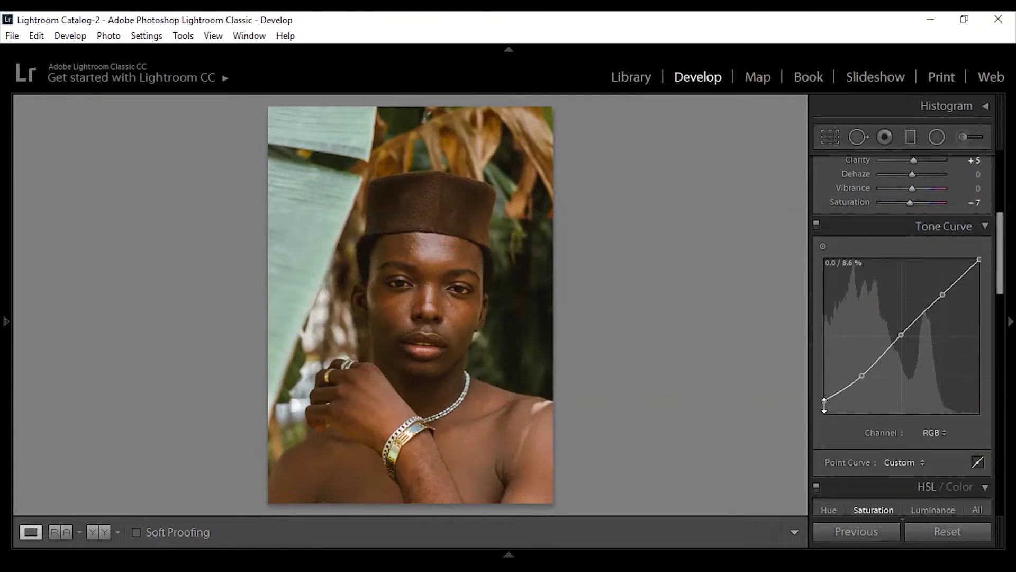
{"action": "left_click", "coordinate": [817, 226]}
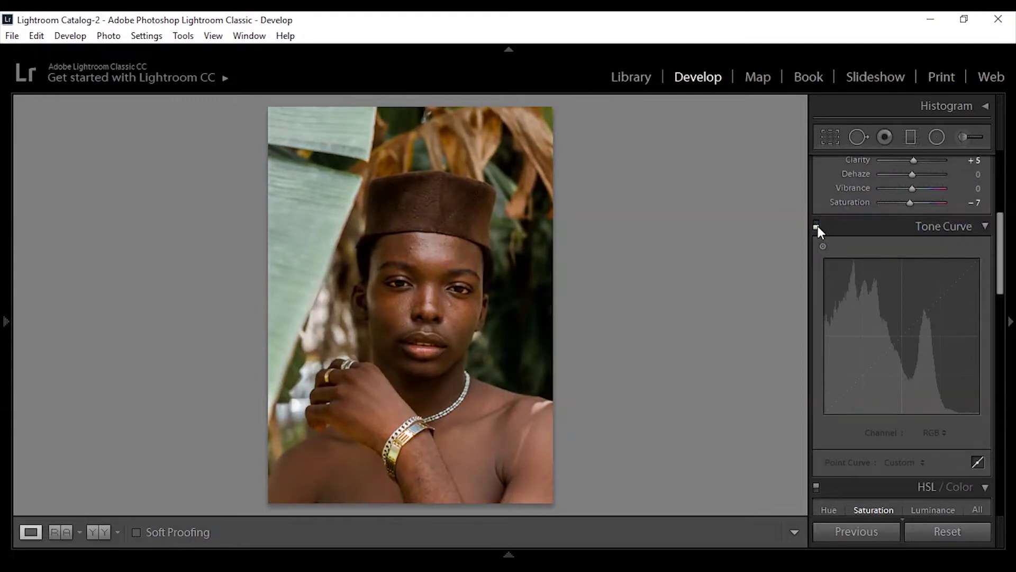
{"action": "left_click", "coordinate": [816, 226]}
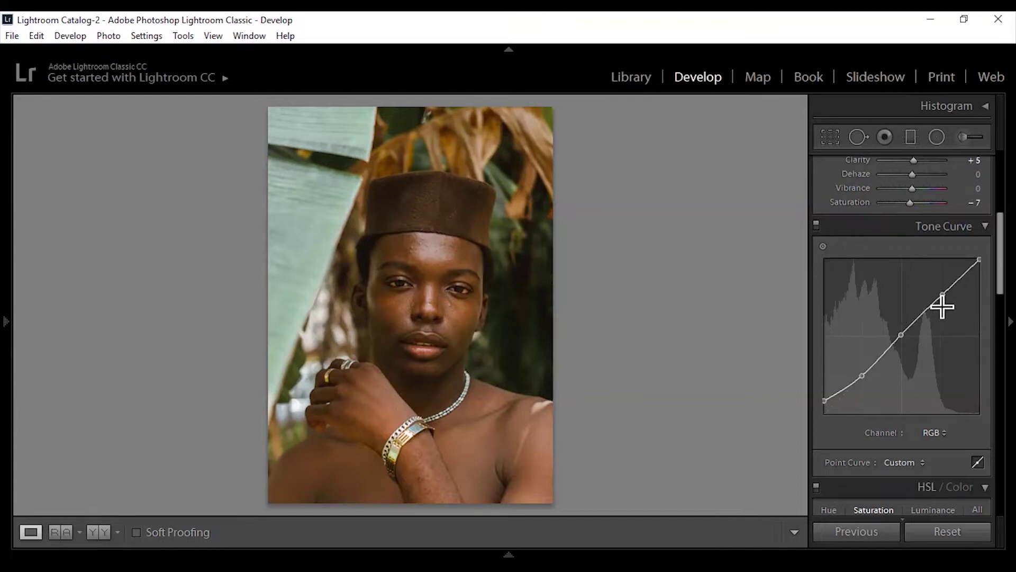
- Review the Red, Green and Blue channel curves of the Tone Curve one after another
{"action": "left_click", "coordinate": [935, 434]}
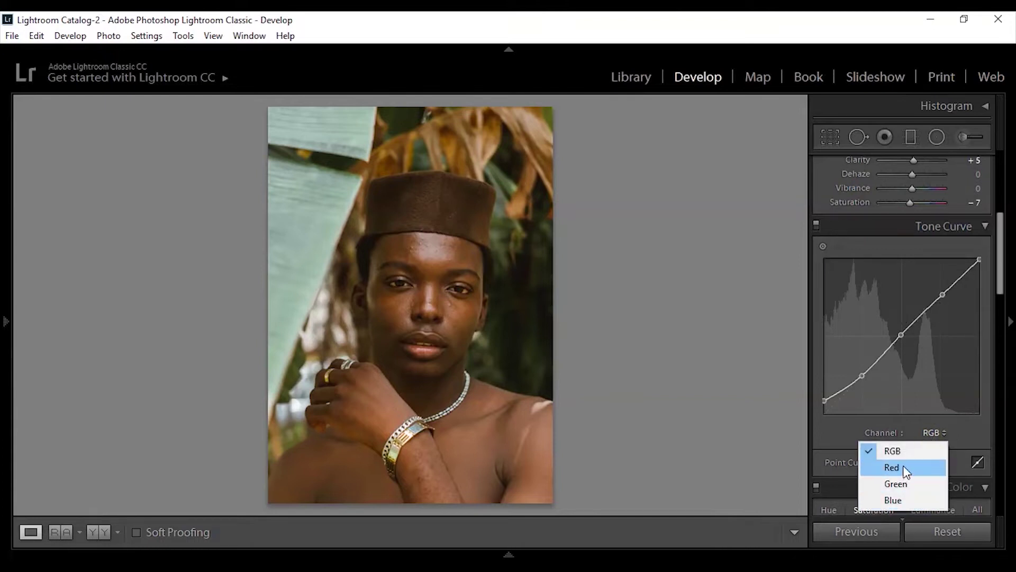
{"action": "left_click", "coordinate": [906, 468]}
{"action": "left_click", "coordinate": [938, 433]}
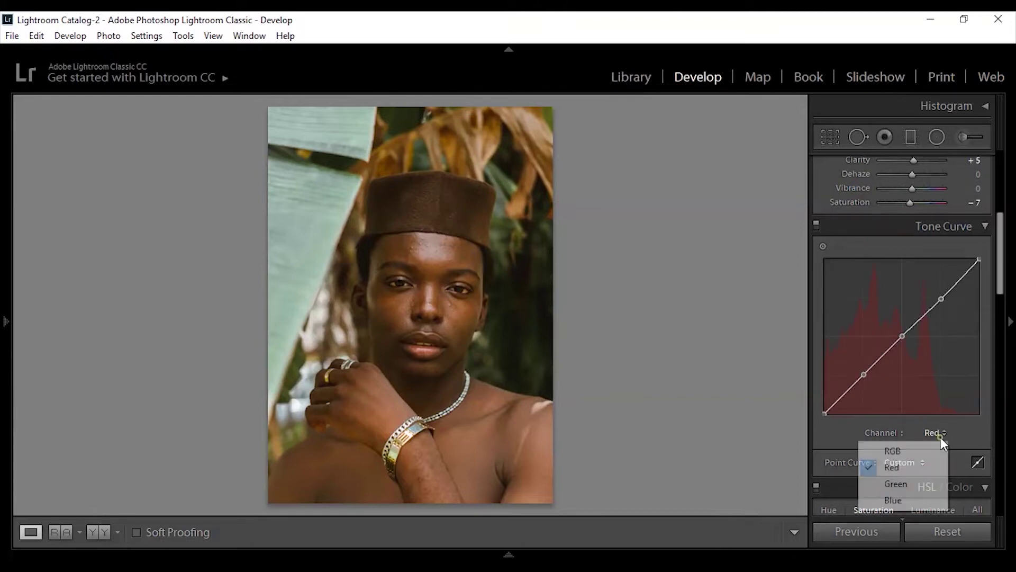
{"action": "left_click", "coordinate": [915, 484]}
{"action": "left_click", "coordinate": [936, 433]}
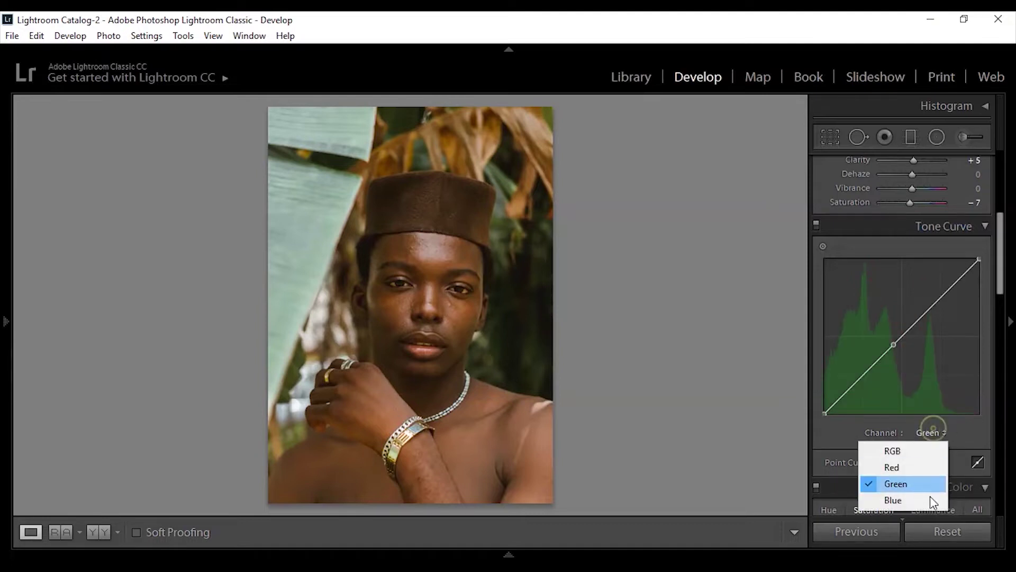
{"action": "left_click", "coordinate": [930, 499]}
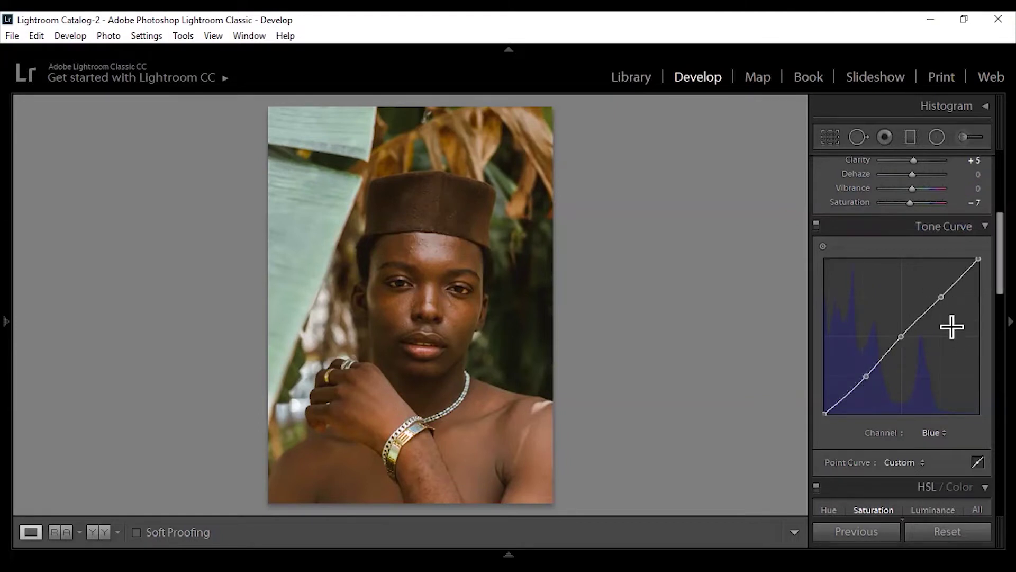
- Review the HSL hue adjustments and the saturation adjustments for each colour
{"action": "left_click_drag", "start_coordinate": [1002, 275], "coordinate": [1004, 312]}
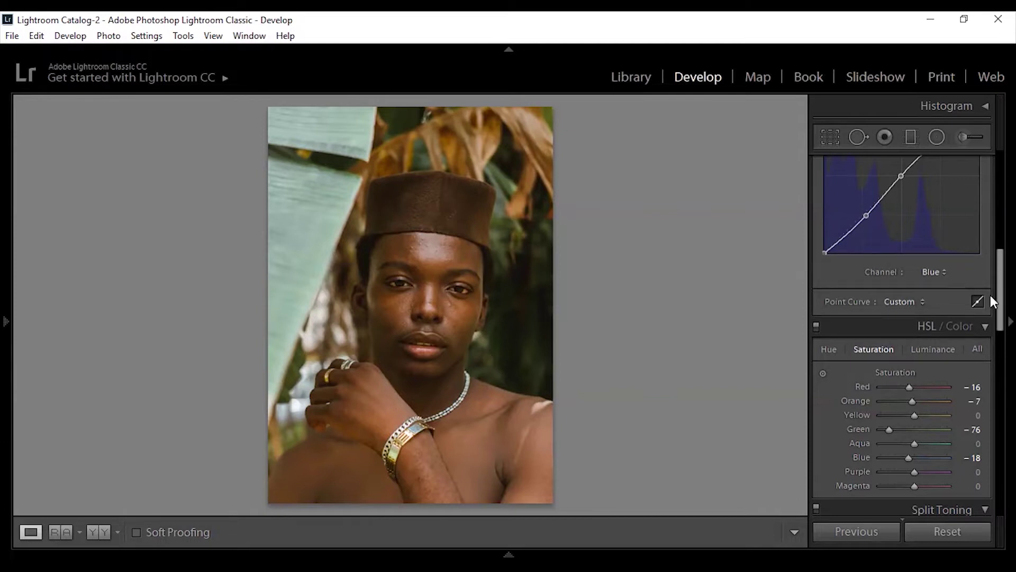
{"action": "left_click_drag", "start_coordinate": [1002, 285], "coordinate": [1004, 308]}
{"action": "left_click", "coordinate": [833, 252]}
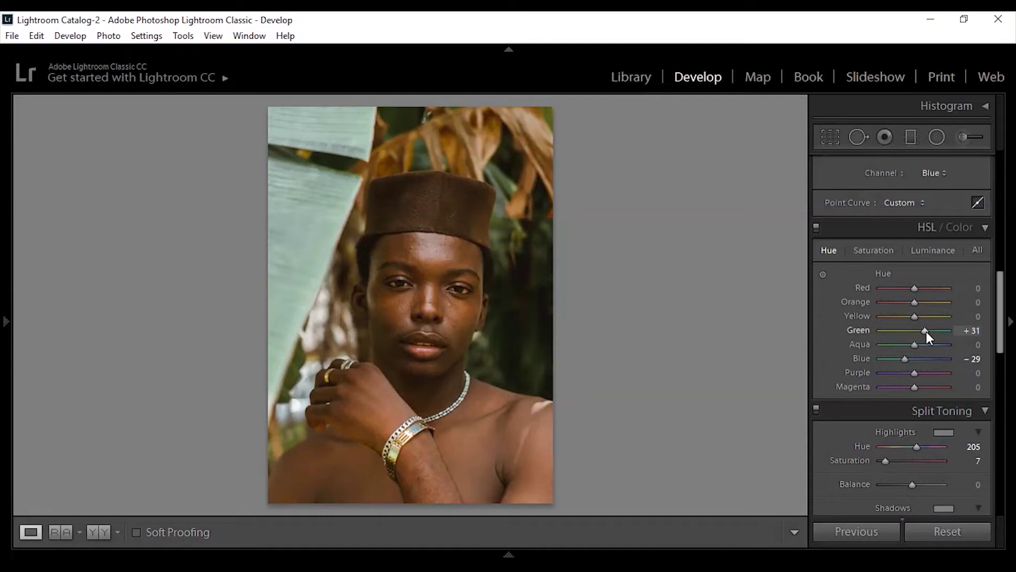
{"action": "left_click_drag", "start_coordinate": [900, 329], "coordinate": [920, 330]}
{"action": "left_click", "coordinate": [876, 252]}
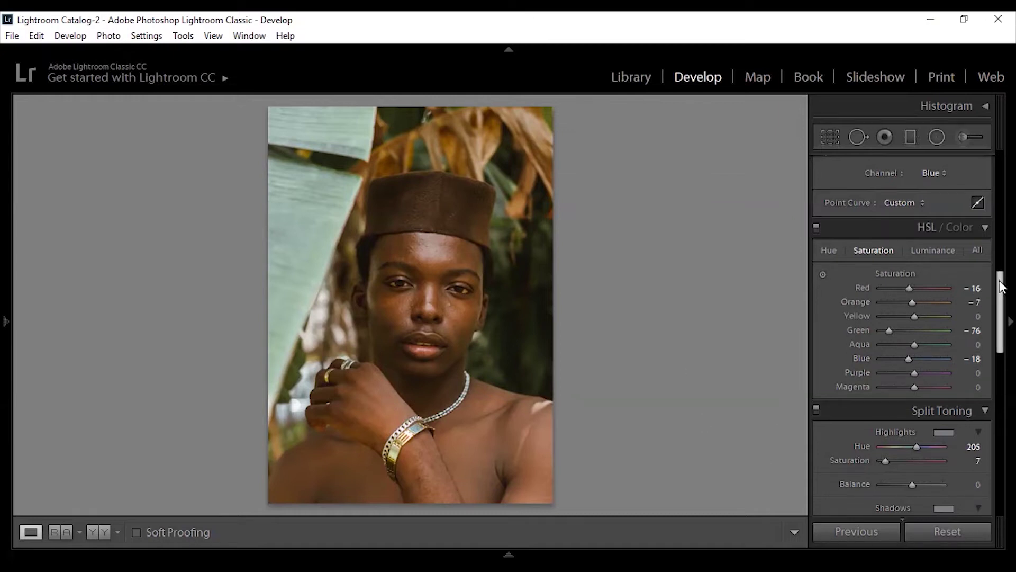
- Review the Split Toning hue and saturation settings for the highlights and shadows
{"action": "left_click_drag", "start_coordinate": [1002, 281], "coordinate": [1006, 317]}
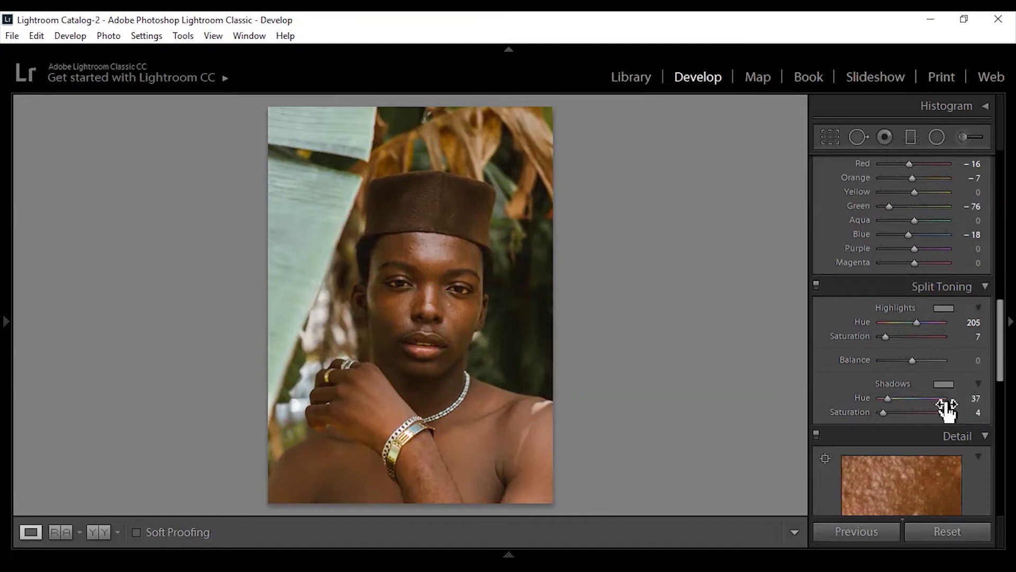
{"action": "scroll", "coordinate": [1002, 373], "scroll_direction": "down", "scroll_amount": 3}
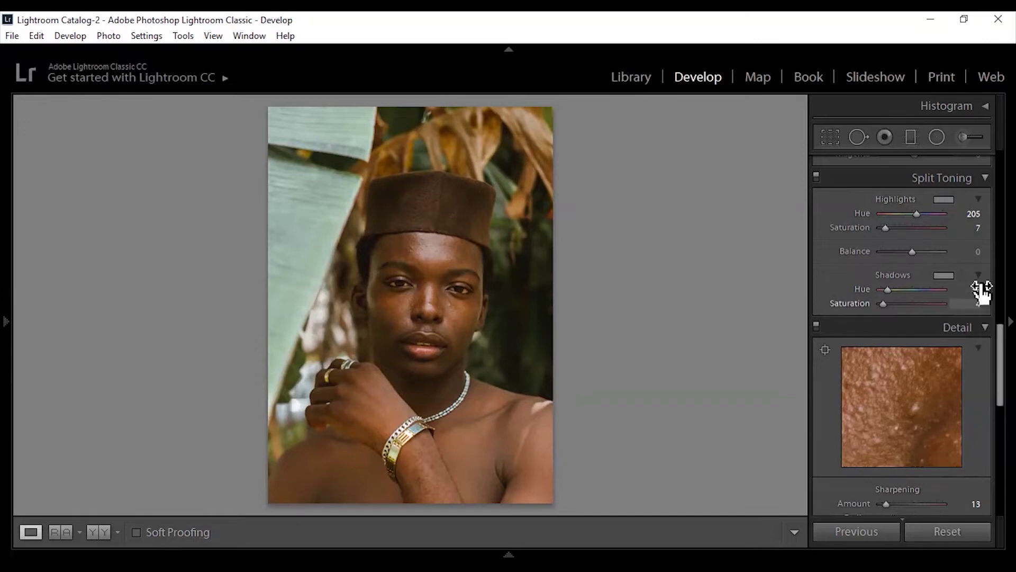
{"action": "left_click_drag", "start_coordinate": [979, 306], "coordinate": [980, 297]}
- Review the sharpening and noise reduction settings and inspect the skin detail around the eyes up close
{"action": "left_click_drag", "start_coordinate": [1000, 366], "coordinate": [1000, 406]}
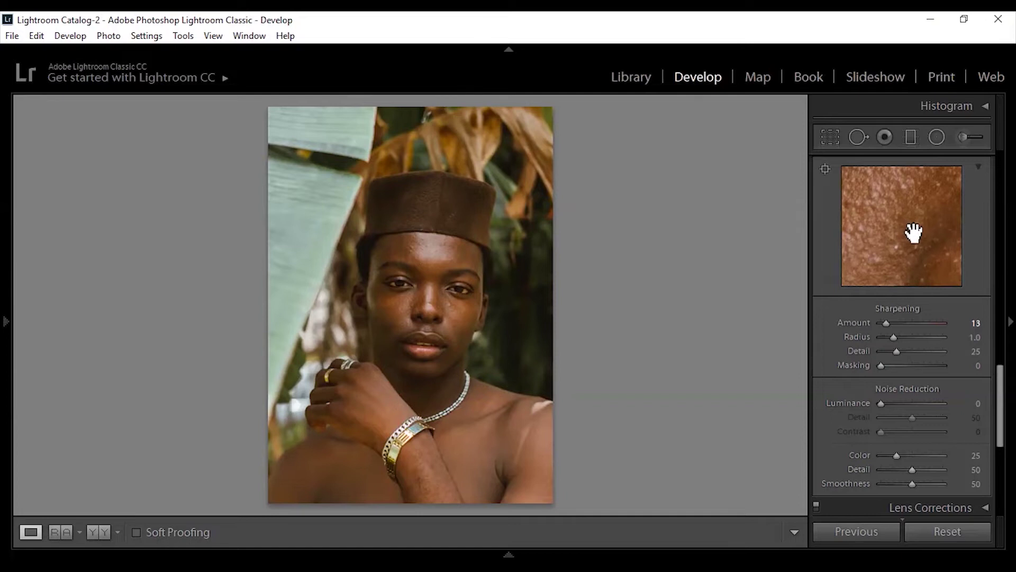
{"action": "left_click", "coordinate": [451, 302]}
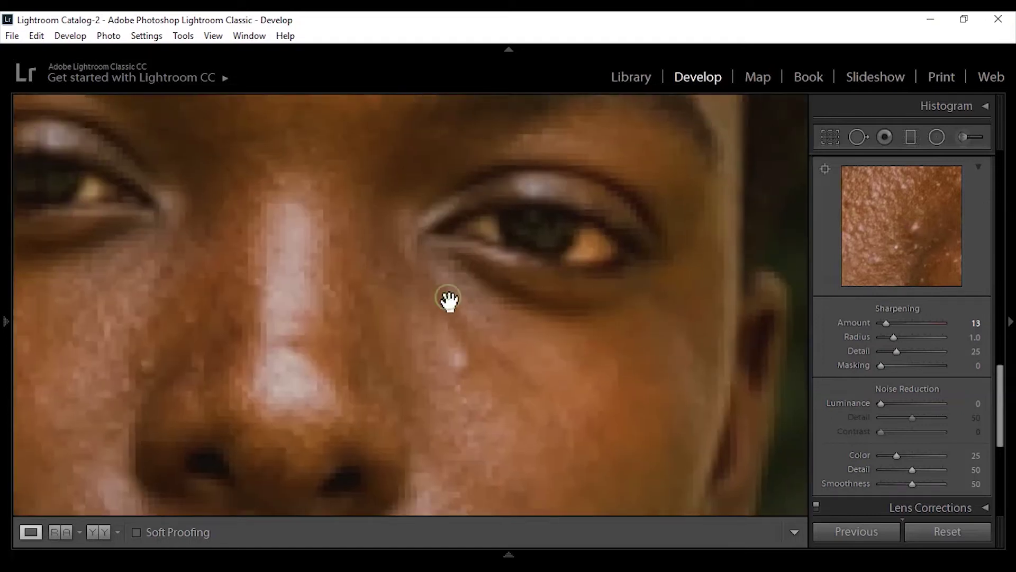
{"action": "left_click", "coordinate": [335, 267]}
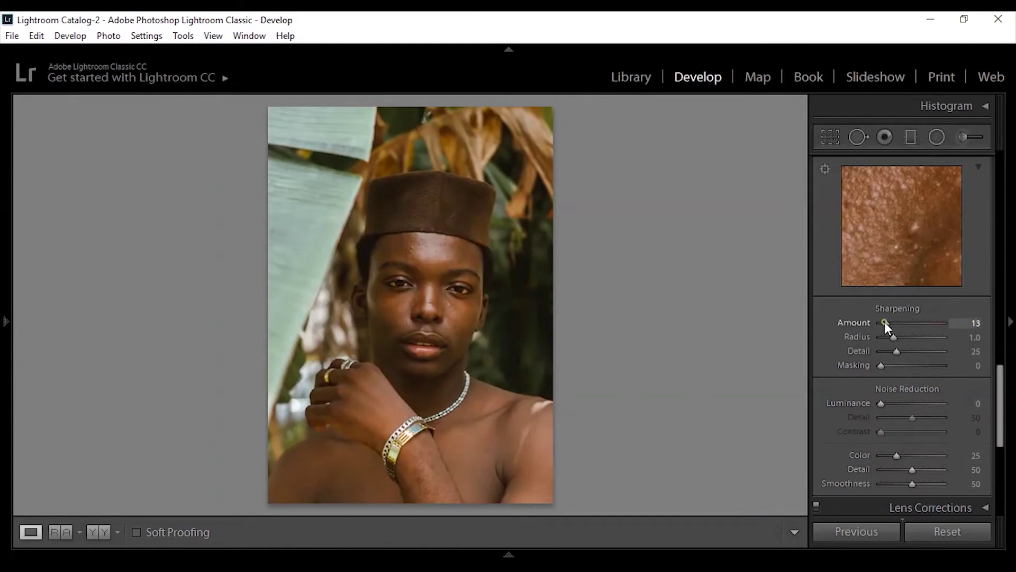
- Review the Calibration settings for the red, green and blue primaries, and compare the photo in Before/After view
{"action": "scroll", "coordinate": [998, 416], "scroll_direction": "down", "scroll_amount": 1}
{"action": "left_click_drag", "start_coordinate": [998, 415], "coordinate": [998, 504]}
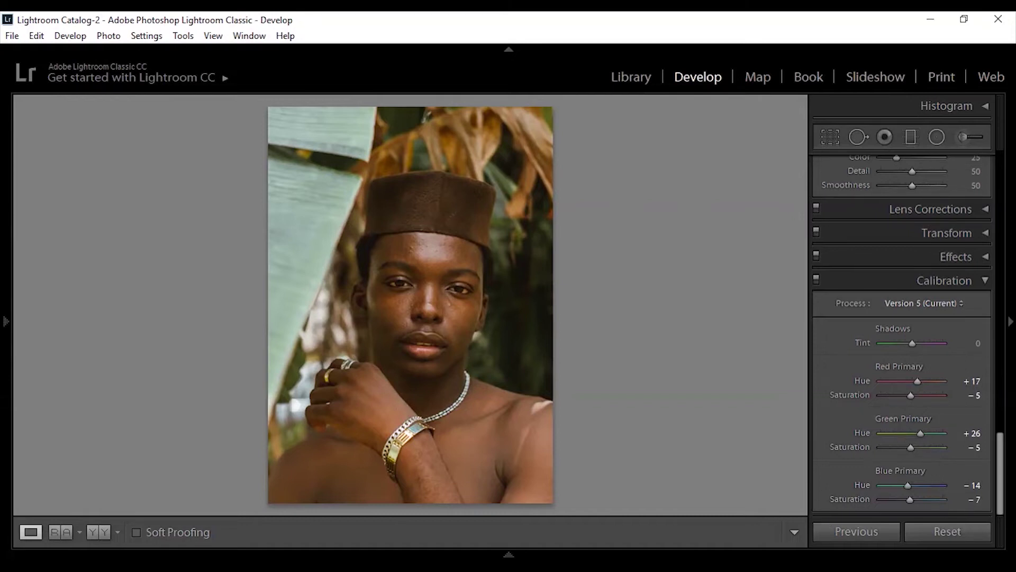
{"action": "left_click", "coordinate": [98, 531]}
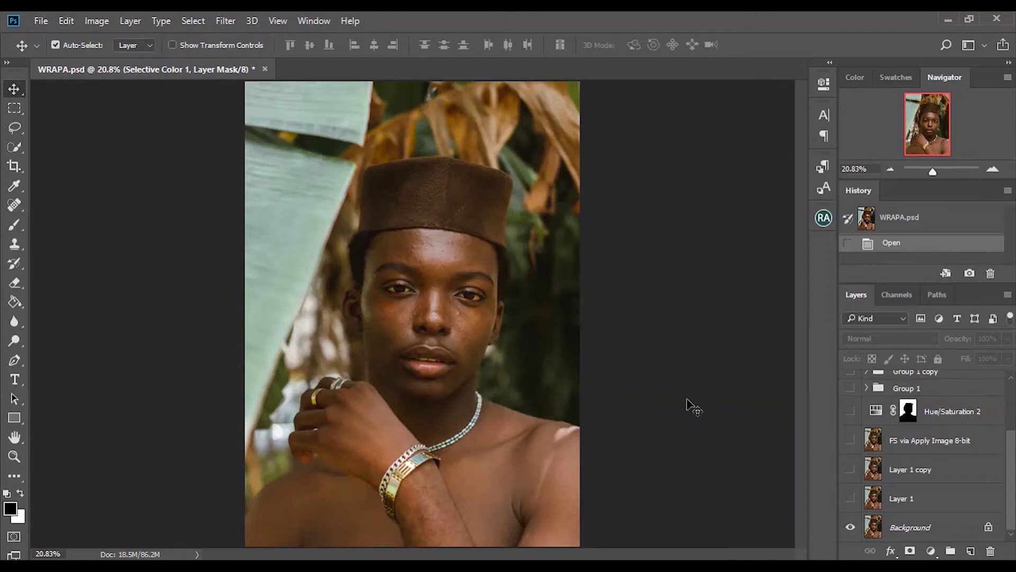
- In Photoshop's WRAPA.psd, make Layer 1 and Layer 1 copy visible and compare the retouched face close up
{"action": "left_click", "coordinate": [850, 500]}
{"action": "left_click", "coordinate": [850, 469]}
{"action": "left_click_drag", "start_coordinate": [933, 170], "coordinate": [939, 170]}
{"action": "left_click", "coordinate": [850, 470]}
{"action": "left_click", "coordinate": [850, 471]}
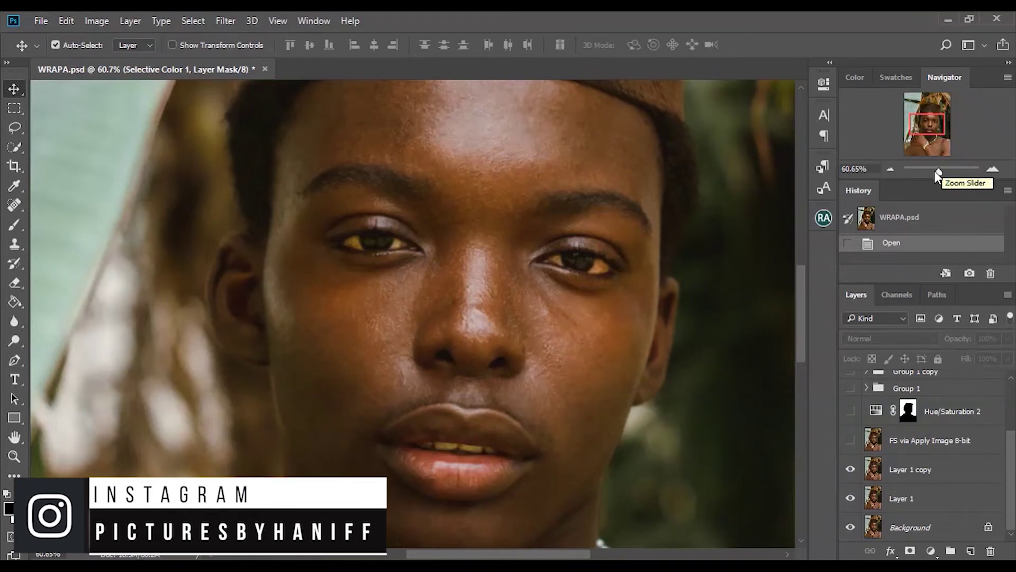
{"action": "left_click", "coordinate": [935, 170]}
{"action": "key", "text": "ctrl+0"}
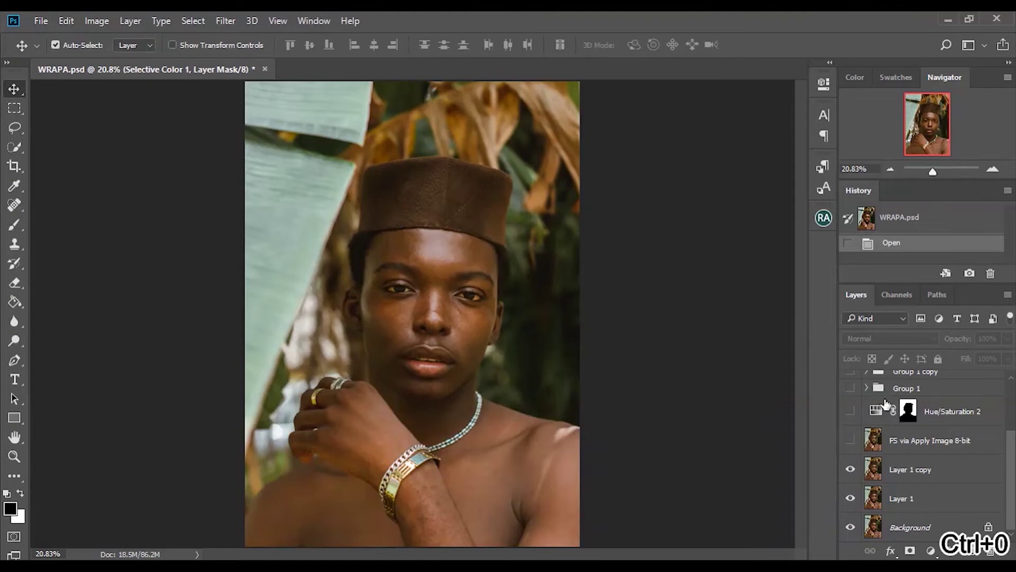
- Make the FS via Apply Image 8-bit layer visible and inspect the skin on the face close up
{"action": "left_click", "coordinate": [851, 442]}
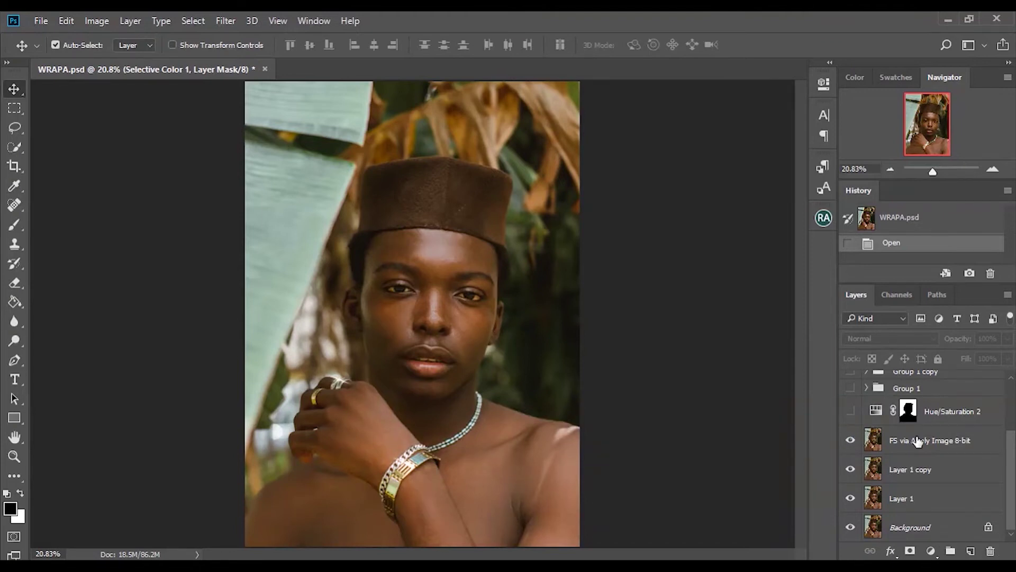
{"action": "scroll", "coordinate": [1015, 457], "scroll_direction": "up", "scroll_amount": 3}
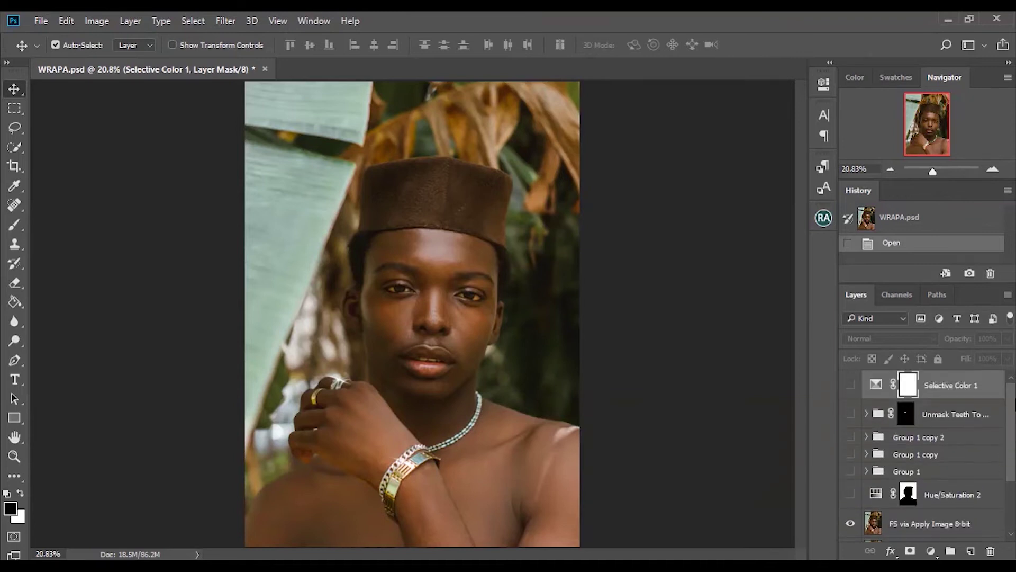
{"action": "left_click", "coordinate": [867, 471]}
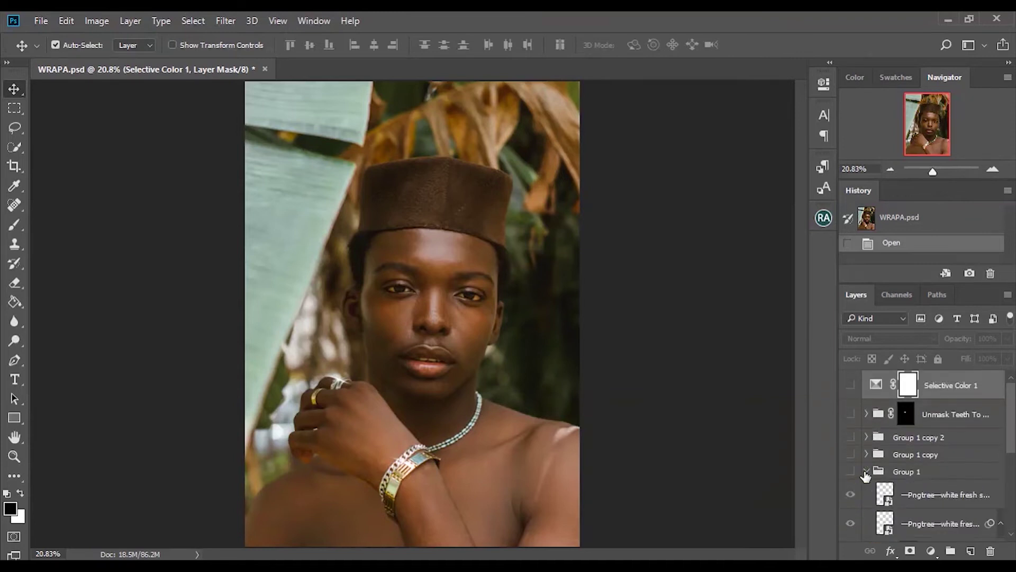
{"action": "left_click", "coordinate": [867, 471]}
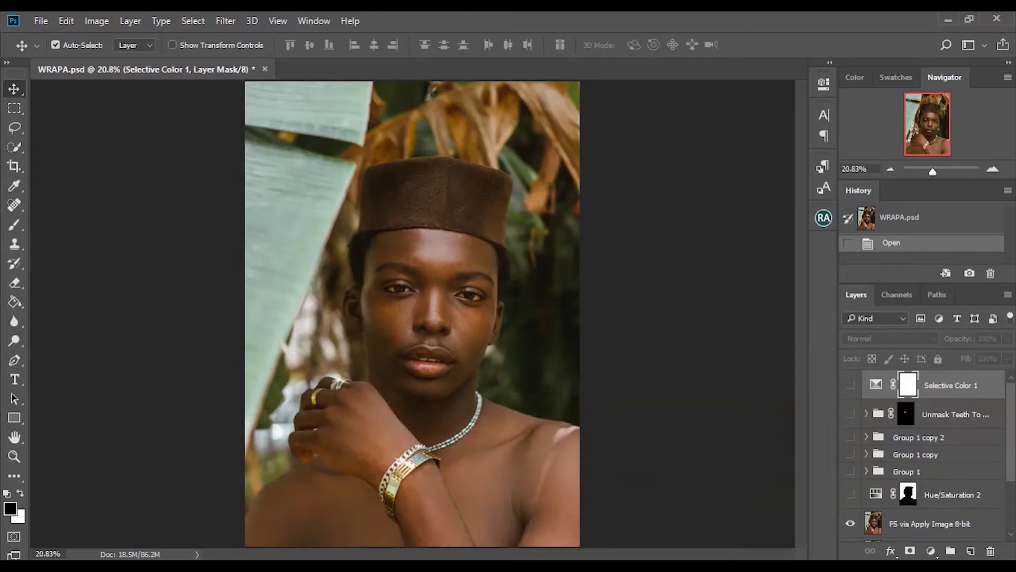
{"action": "scroll", "coordinate": [1012, 442], "scroll_direction": "down", "scroll_amount": 3}
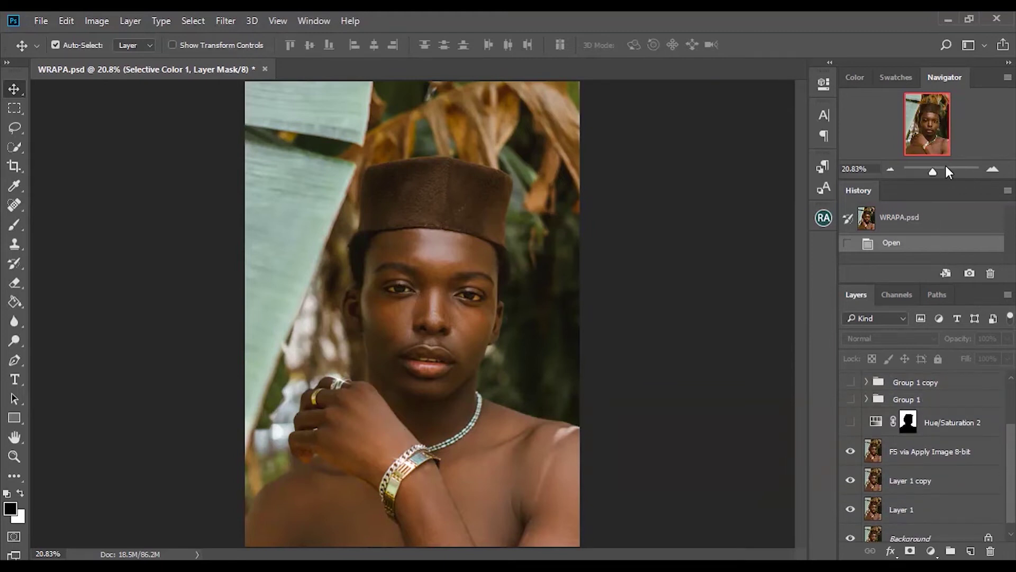
{"action": "left_click", "coordinate": [945, 166]}
{"action": "left_click_drag", "start_coordinate": [945, 167], "coordinate": [938, 169]}
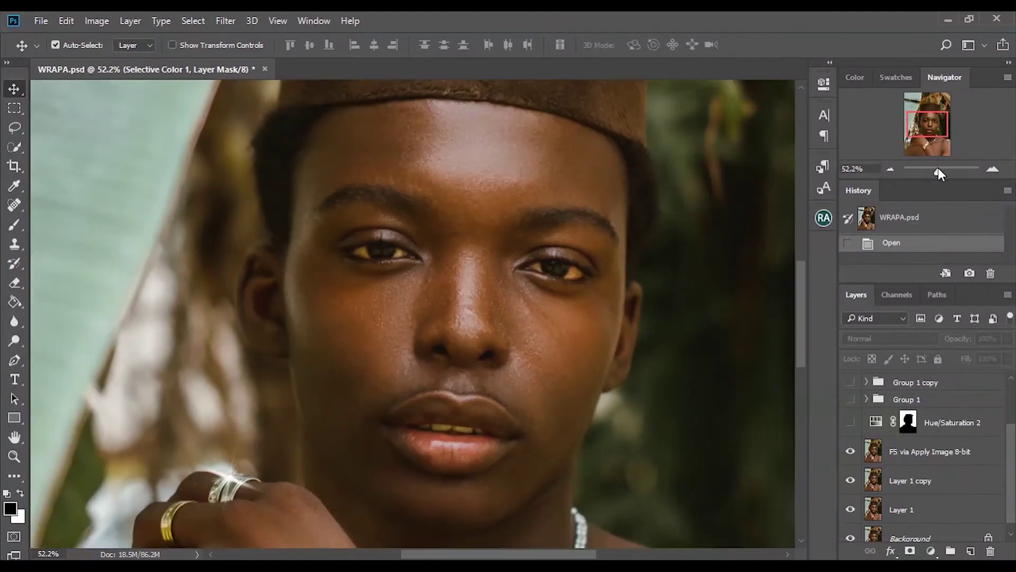
{"action": "key", "text": "ctrl+0"}
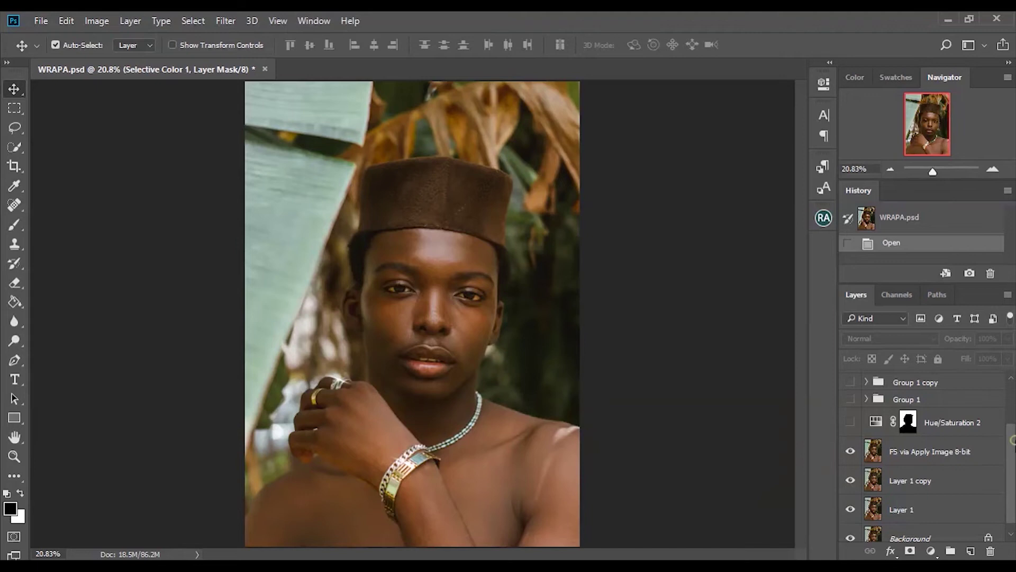
- Make the Hue/Saturation 2 adjustment layer visible, comparing the portrait with and without it
{"action": "scroll", "coordinate": [1014, 426], "scroll_direction": "up", "scroll_amount": 3}
{"action": "scroll", "coordinate": [1013, 426], "scroll_direction": "down", "scroll_amount": 2}
{"action": "scroll", "coordinate": [1009, 430], "scroll_direction": "up", "scroll_amount": 1}
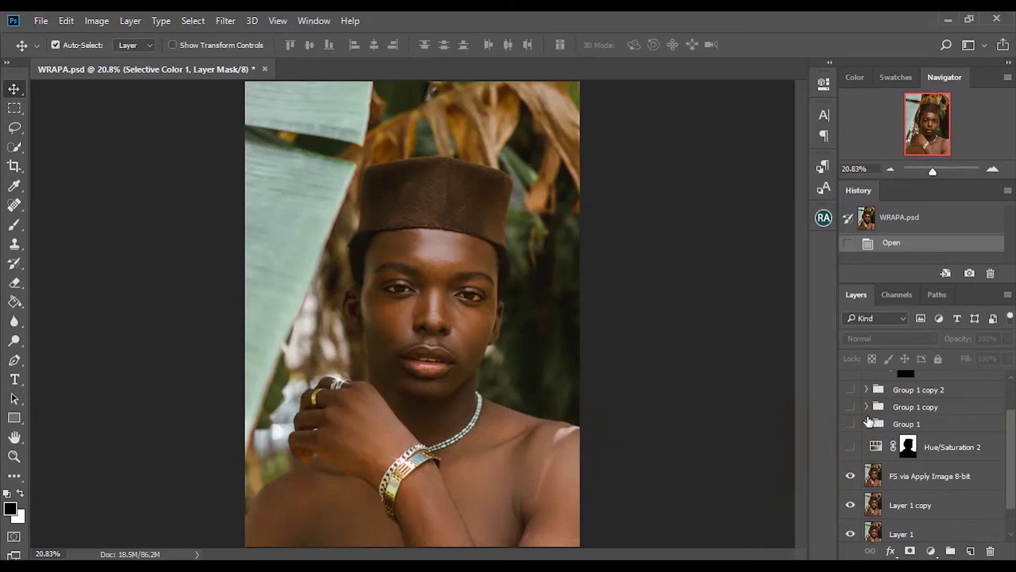
{"action": "left_click", "coordinate": [851, 449]}
{"action": "left_click_drag", "start_coordinate": [932, 172], "coordinate": [938, 172]}
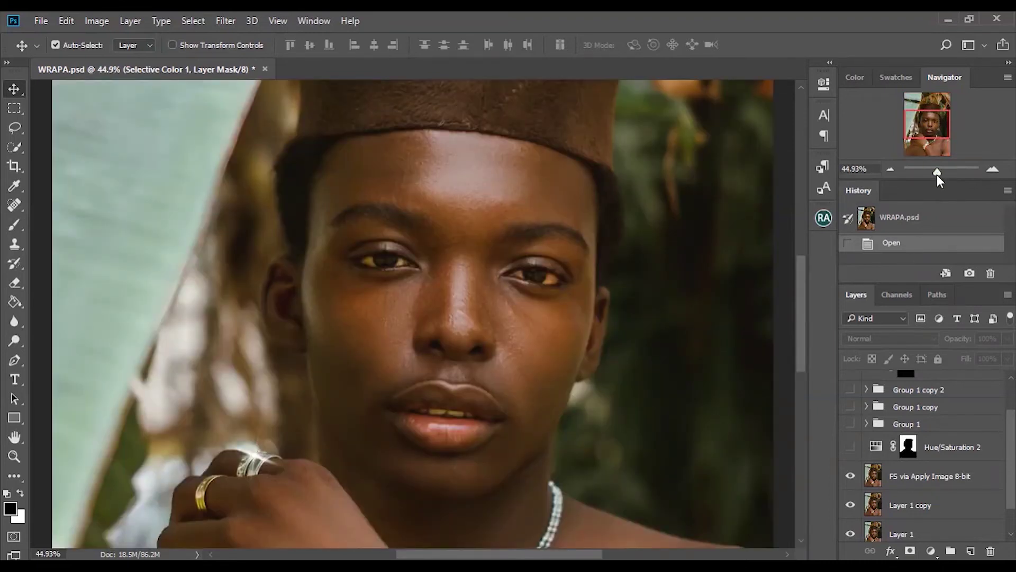
{"action": "left_click", "coordinate": [852, 448]}
{"action": "left_click", "coordinate": [930, 169]}
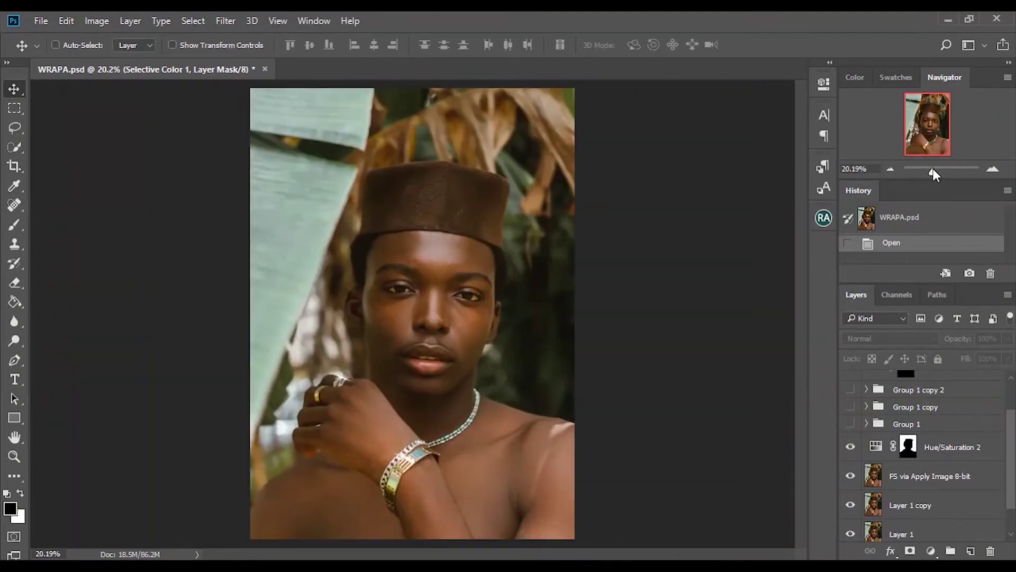
{"action": "key", "text": "ctrl+0"}
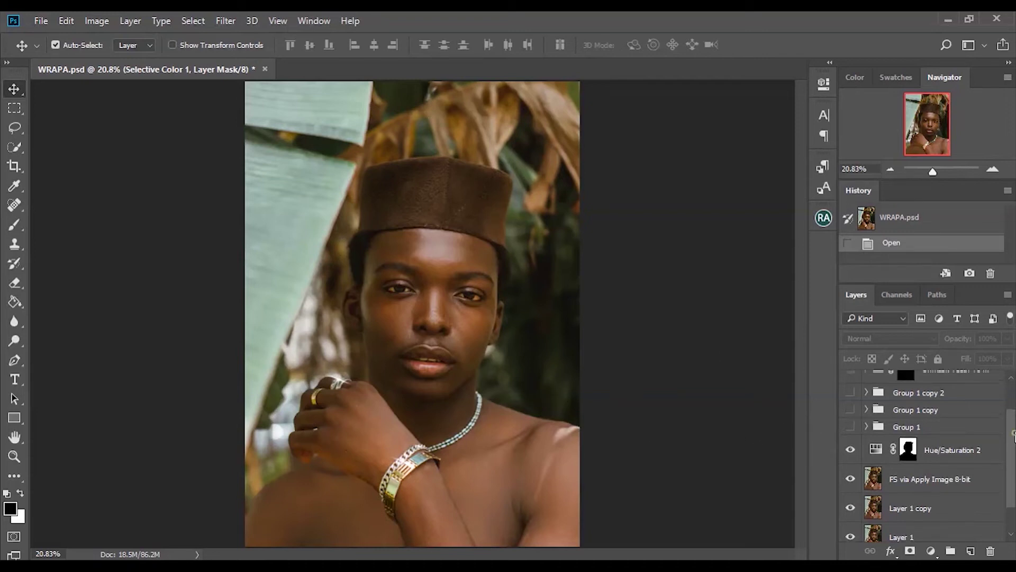
{"action": "scroll", "coordinate": [874, 509], "scroll_direction": "up", "scroll_amount": 2}
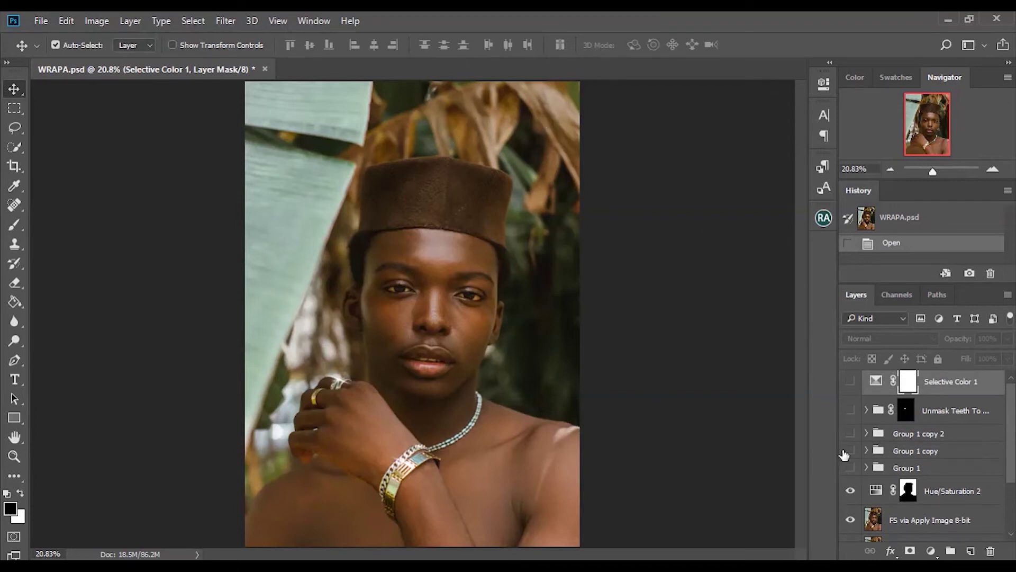
- Set the Yellows saturation of the Hue/Saturation 2 adjustment to -23 and compare the portrait with and without the layer
{"action": "double_click", "coordinate": [911, 491]}
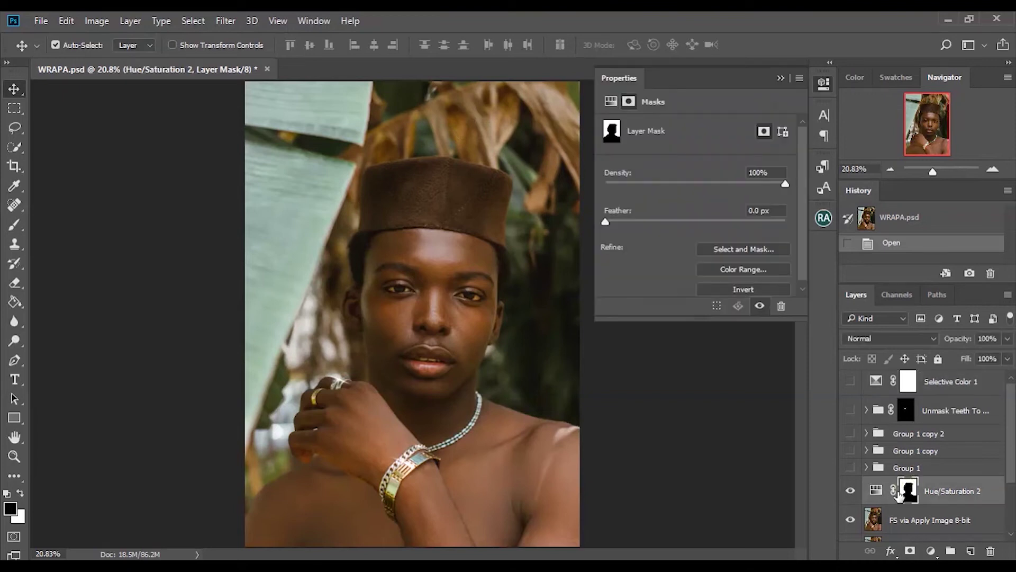
{"action": "left_click", "coordinate": [876, 490]}
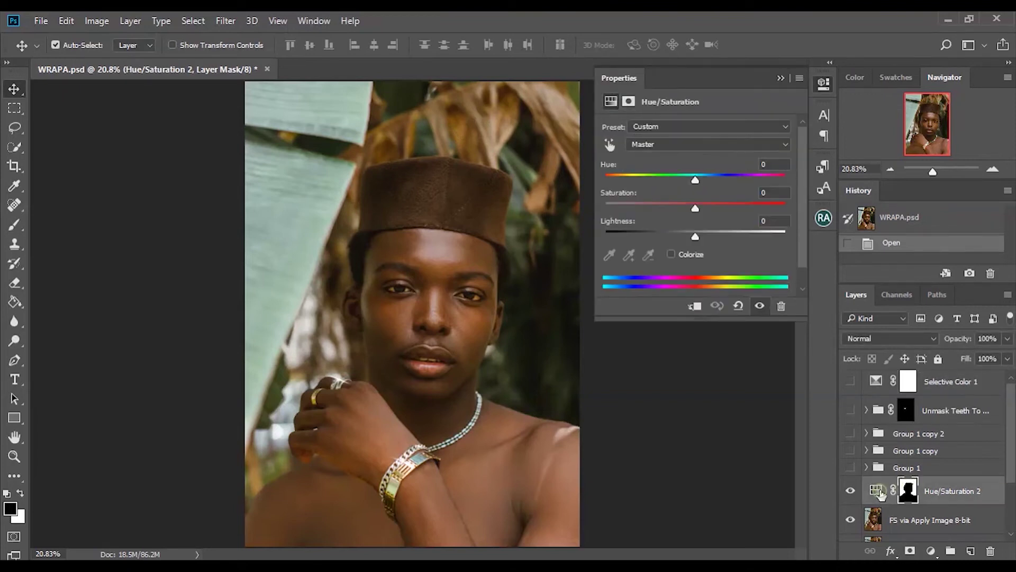
{"action": "left_click", "coordinate": [671, 143]}
{"action": "left_click", "coordinate": [681, 169]}
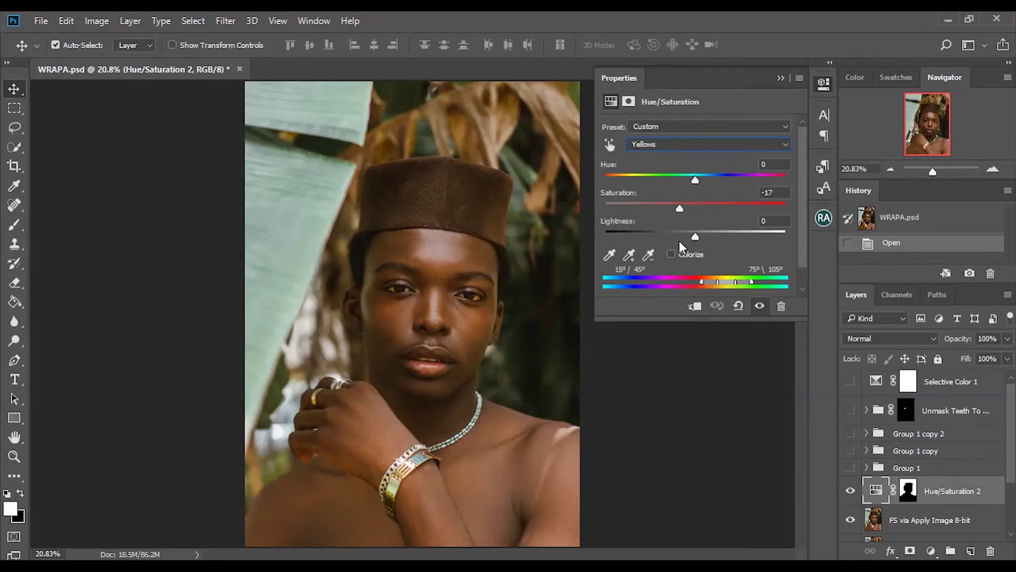
{"action": "left_click", "coordinate": [669, 204]}
{"action": "left_click_drag", "start_coordinate": [672, 210], "coordinate": [675, 210]}
{"action": "left_click", "coordinate": [848, 492]}
{"action": "left_click", "coordinate": [846, 492]}
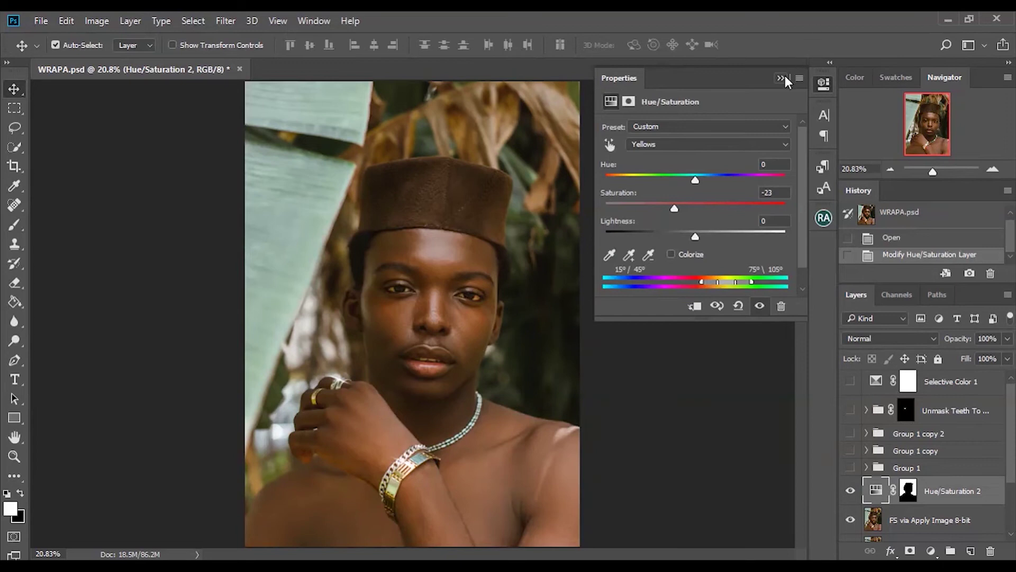
{"action": "left_click", "coordinate": [781, 78]}
- Expand Group 1, make its shine light effect layers visible, and inspect the sparkle on the ring close up
{"action": "left_click", "coordinate": [866, 468]}
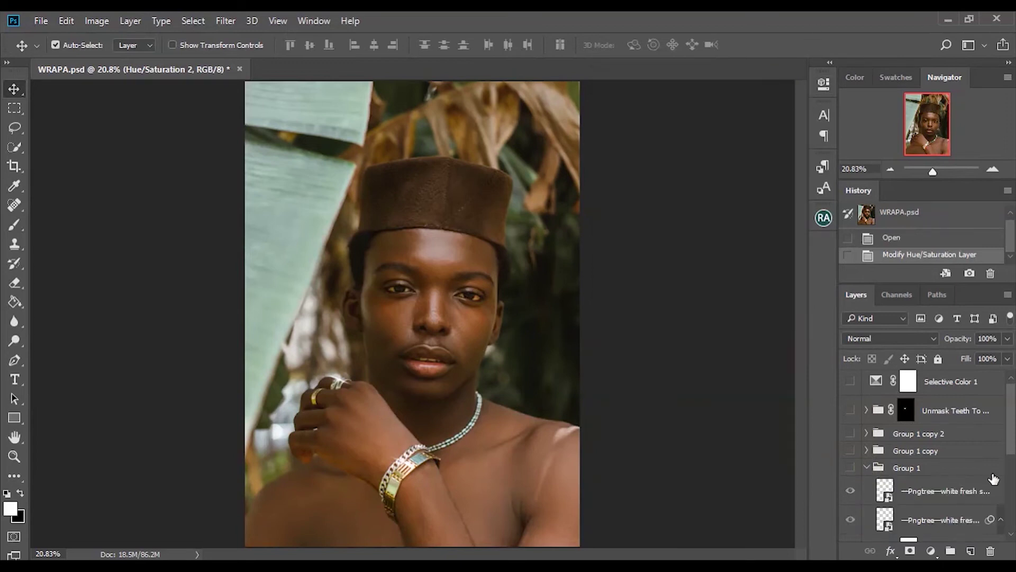
{"action": "left_click_drag", "start_coordinate": [1011, 447], "coordinate": [1012, 478]}
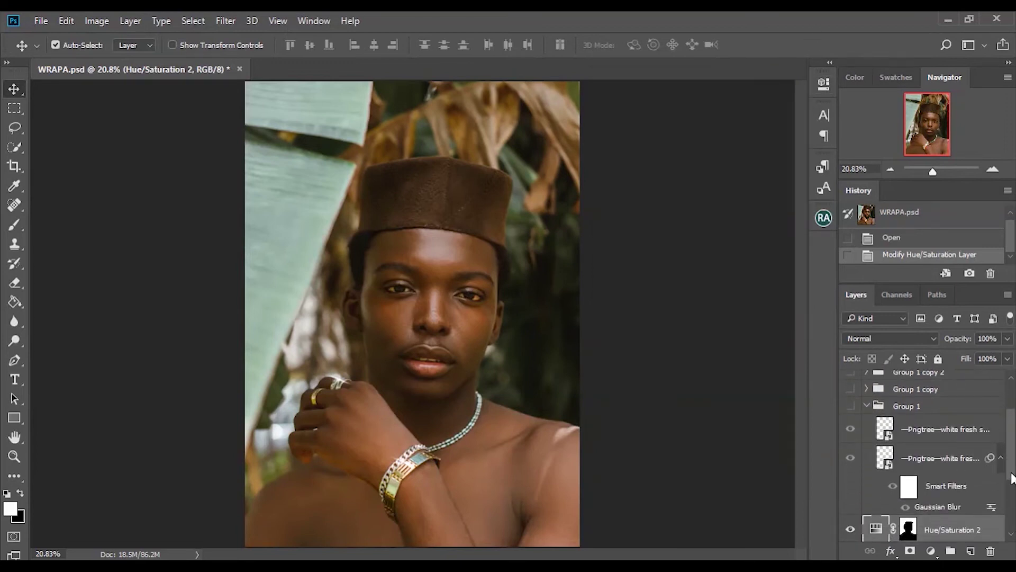
{"action": "left_click", "coordinate": [850, 406]}
{"action": "left_click", "coordinate": [923, 456]}
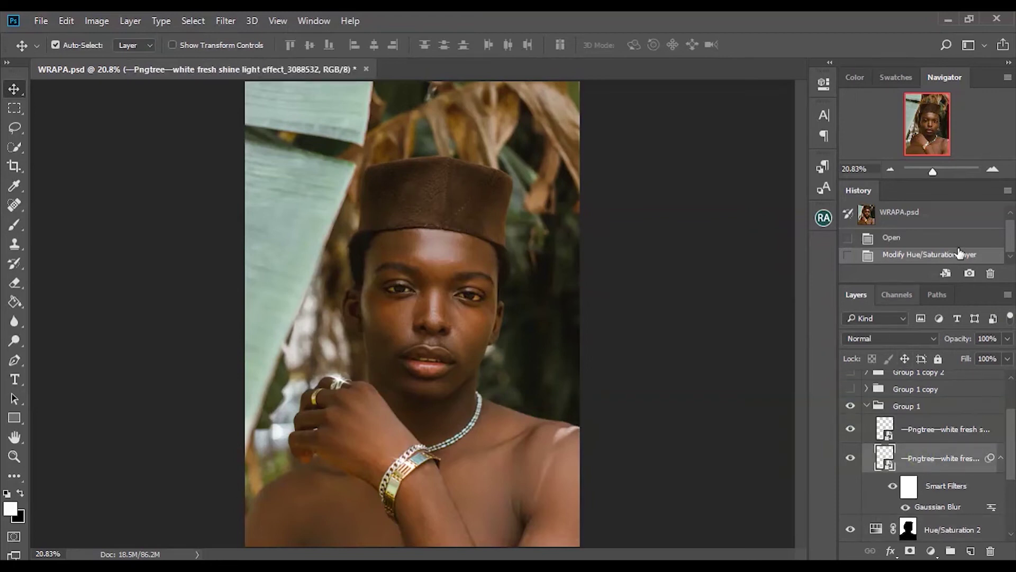
{"action": "left_click_drag", "start_coordinate": [933, 170], "coordinate": [938, 171]}
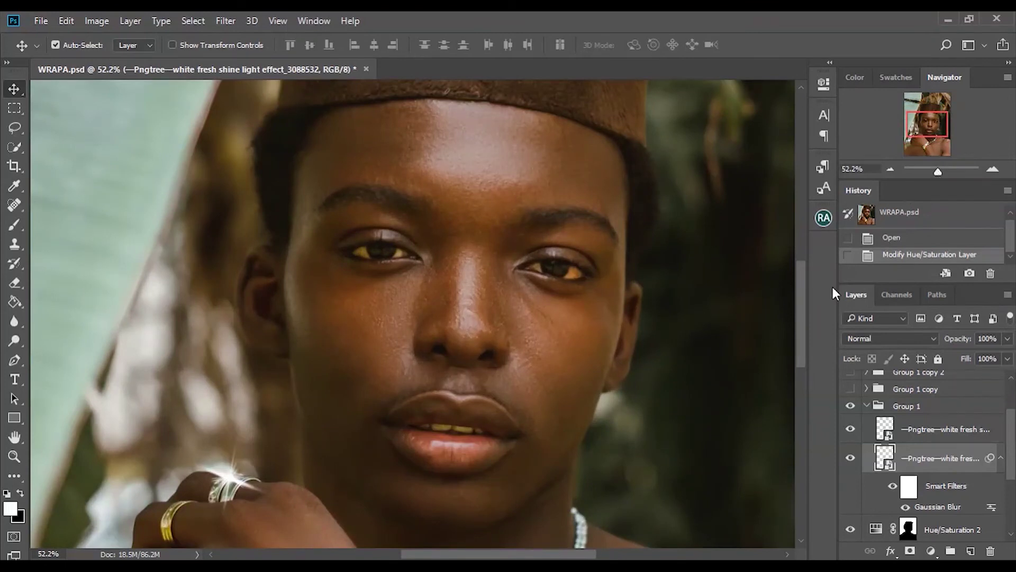
{"action": "left_click_drag", "start_coordinate": [800, 300], "coordinate": [806, 335]}
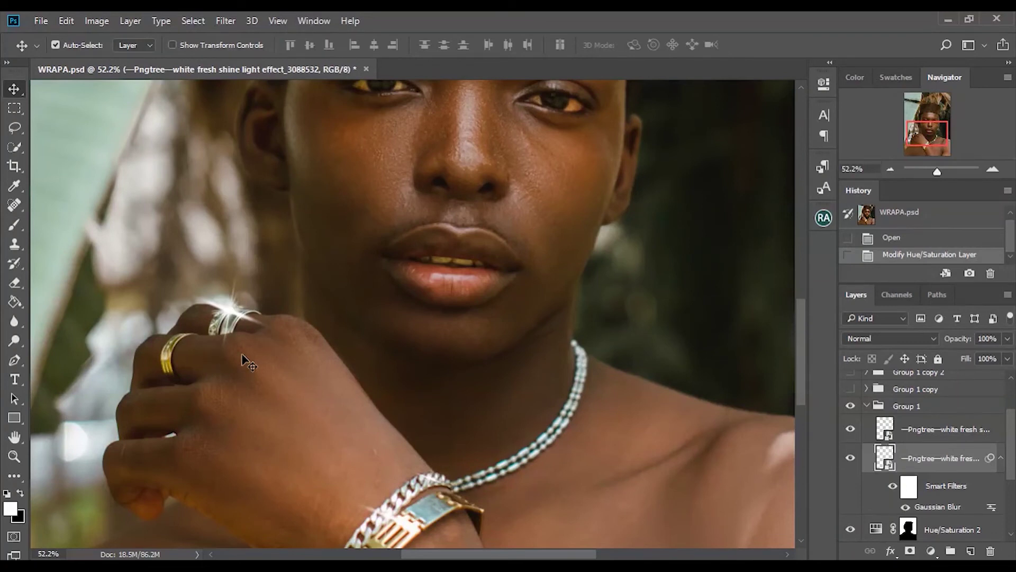
{"action": "key", "text": "ctrl+9"}
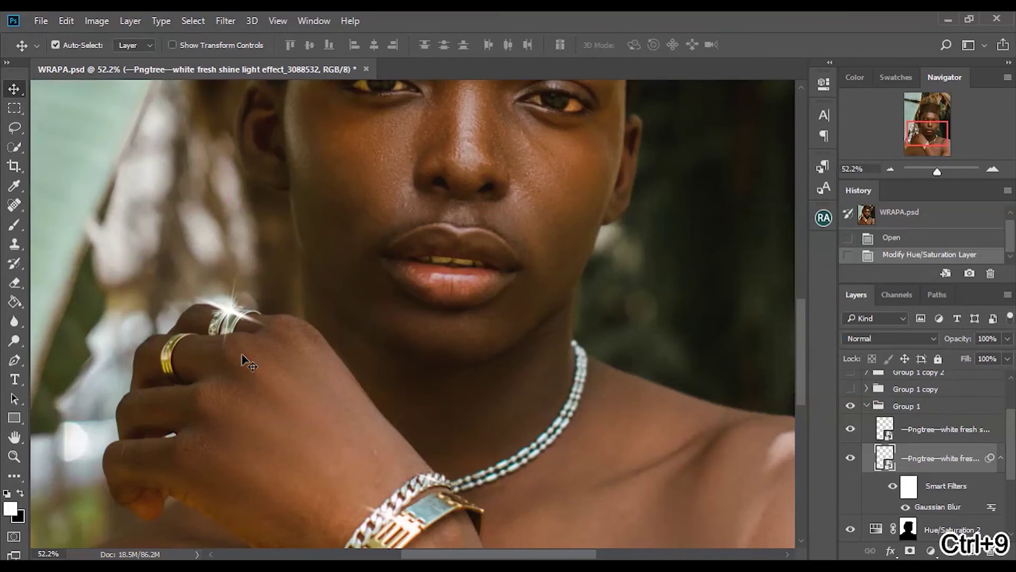
{"action": "key", "text": "ctrl+0"}
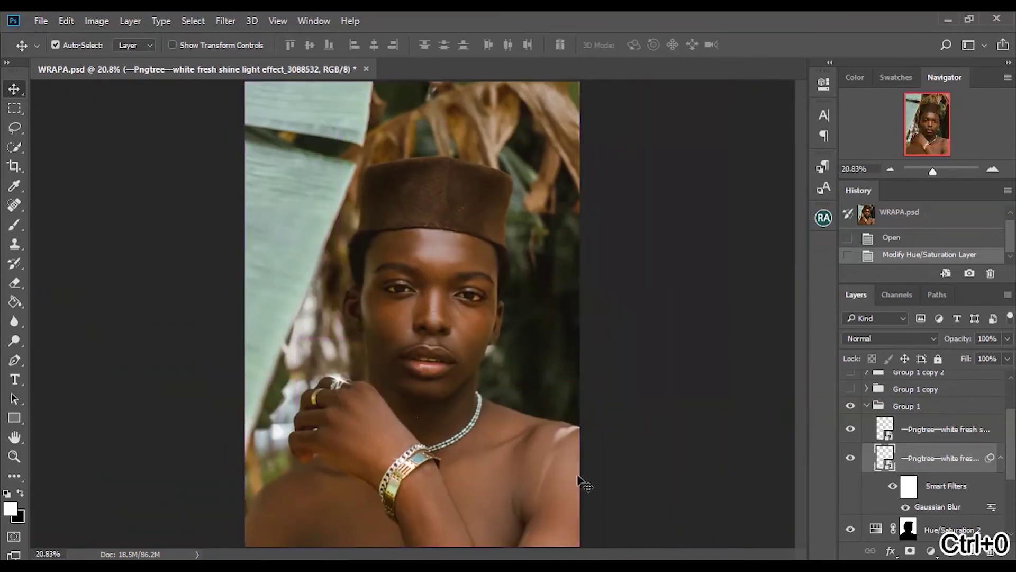
- Compare the portrait with and without Group 1, leaving the group visible and collapsed
{"action": "left_click", "coordinate": [851, 406]}
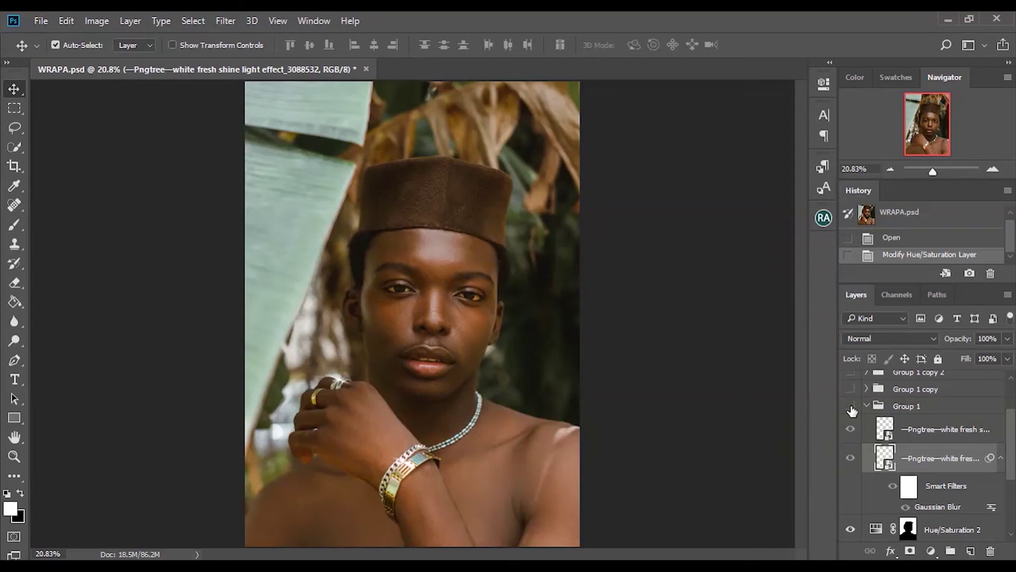
{"action": "left_click", "coordinate": [850, 407]}
{"action": "left_click", "coordinate": [873, 406]}
{"action": "left_click", "coordinate": [866, 405]}
- Make Group 1 copy and Group 1 copy 2 visible, checking the shine effect layers inside each and collapsing both groups
{"action": "scroll", "coordinate": [1010, 452], "scroll_direction": "up", "scroll_amount": 3}
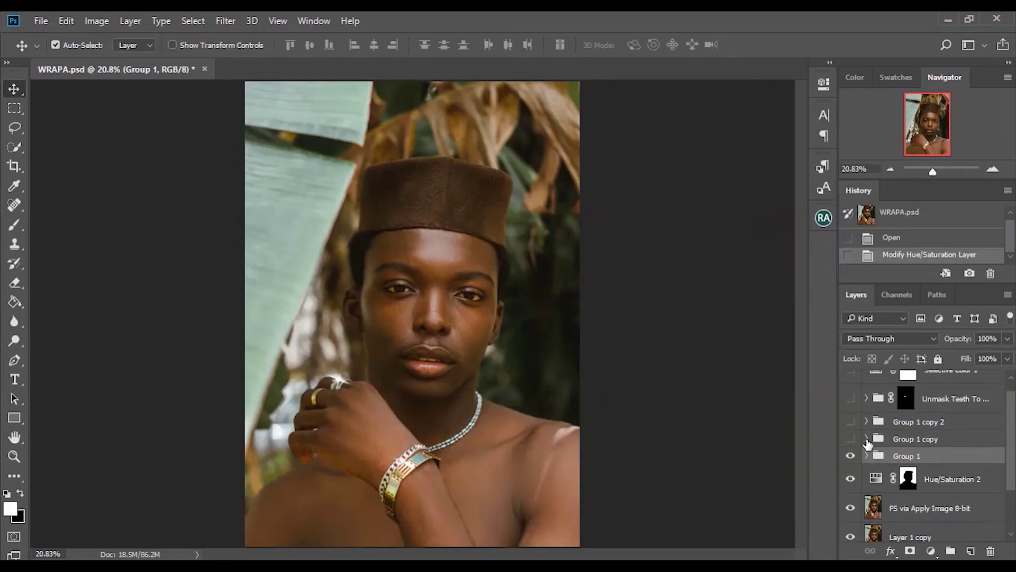
{"action": "left_click", "coordinate": [850, 439]}
{"action": "left_click", "coordinate": [867, 439]}
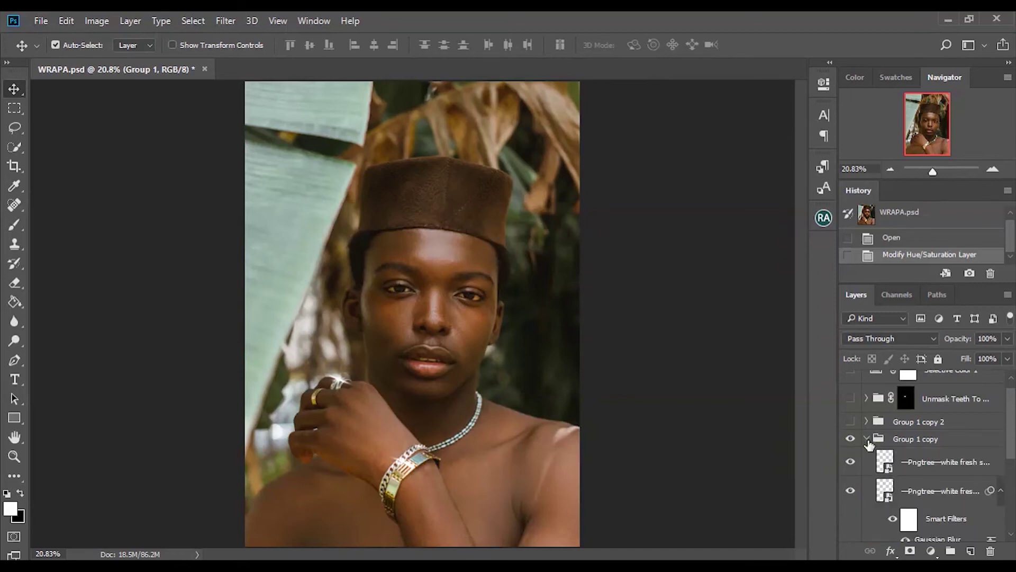
{"action": "left_click", "coordinate": [867, 440]}
{"action": "left_click", "coordinate": [866, 421]}
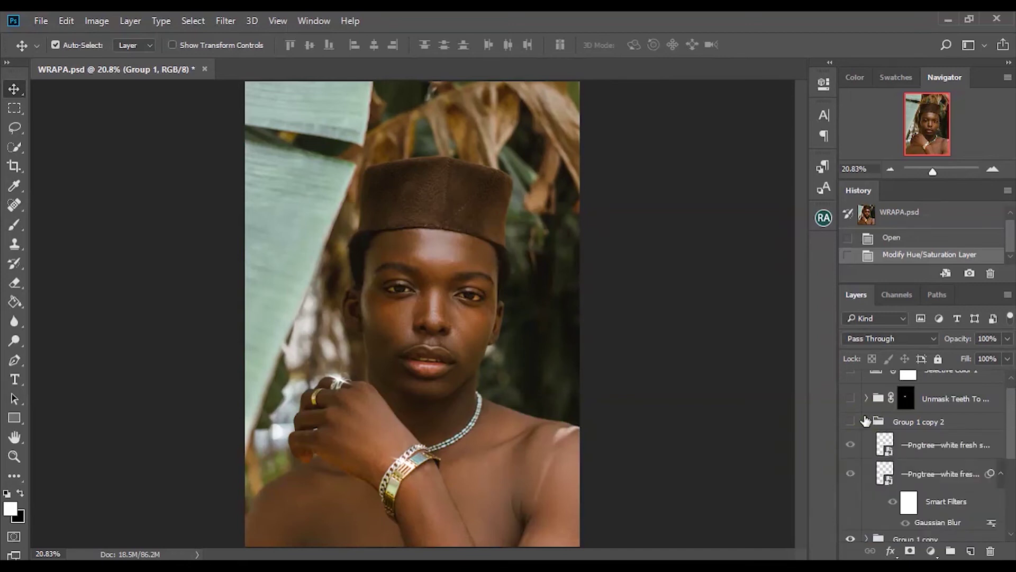
{"action": "left_click", "coordinate": [851, 422]}
{"action": "left_click", "coordinate": [867, 422]}
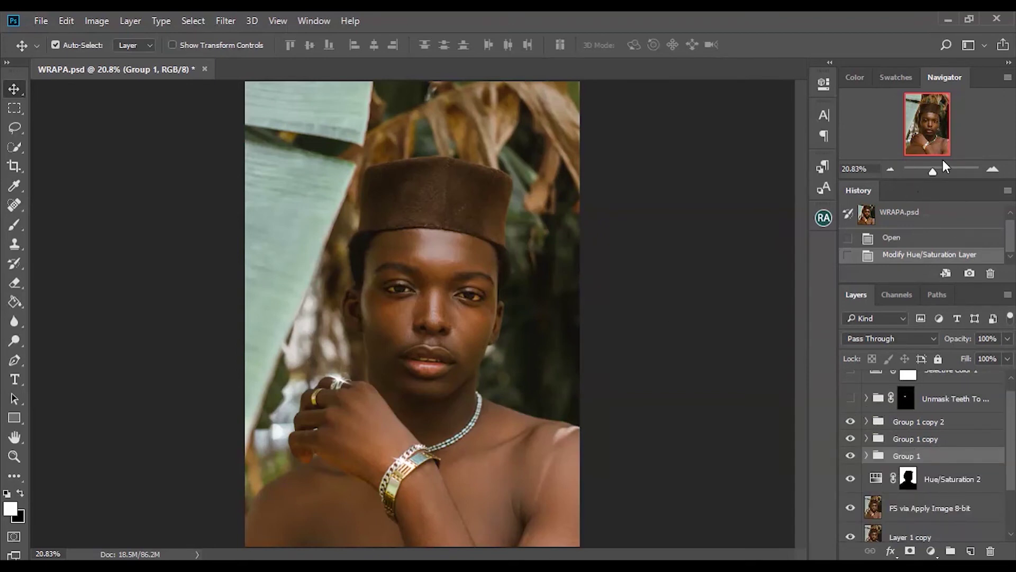
- Inspect the light sparkles on the ring and bracelets close up, and return to the full portrait
{"action": "left_click_drag", "start_coordinate": [941, 169], "coordinate": [935, 170]}
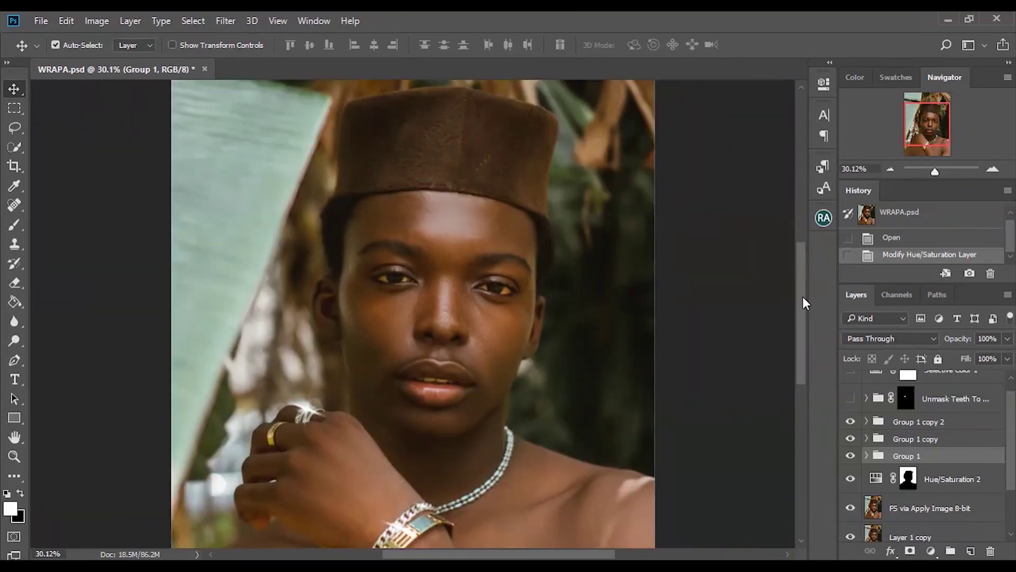
{"action": "left_click_drag", "start_coordinate": [803, 297], "coordinate": [800, 322]}
{"action": "left_click_drag", "start_coordinate": [943, 172], "coordinate": [941, 172]}
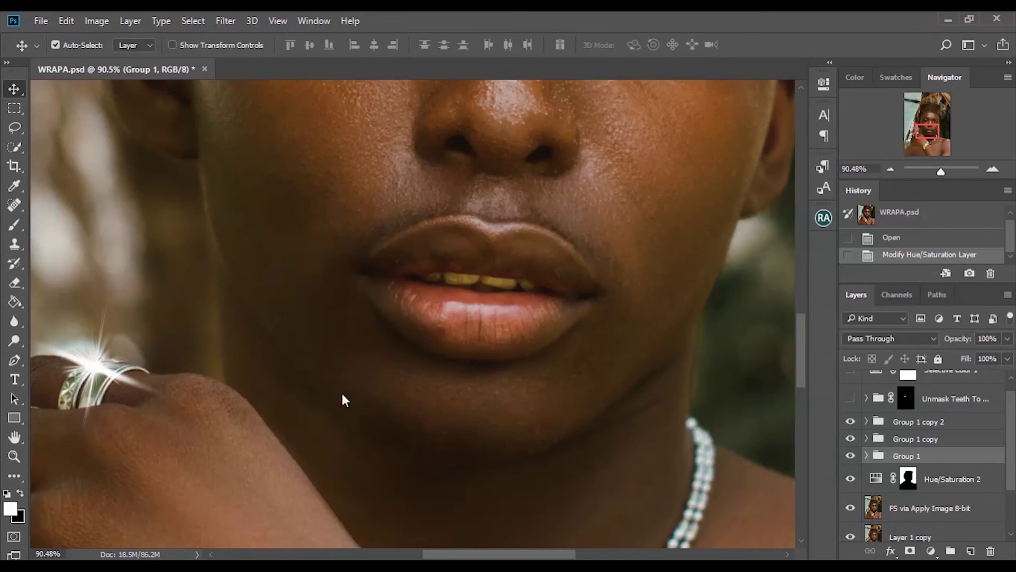
{"action": "left_click_drag", "start_coordinate": [804, 336], "coordinate": [802, 407]}
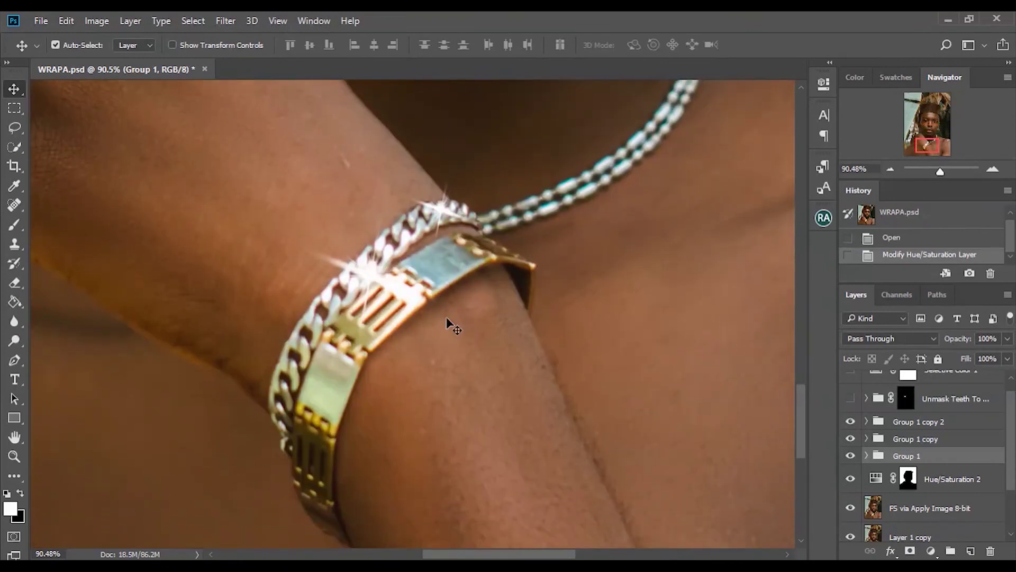
{"action": "key", "text": "ctrl+0"}
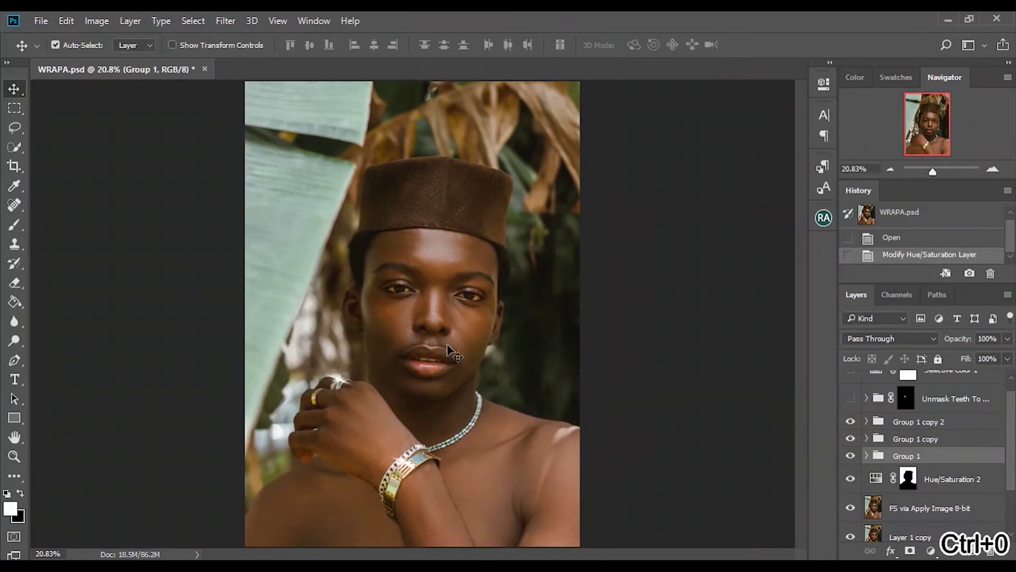
- Make the Unmask Teeth To Brighten group visible and view the teeth and eyes close up
{"action": "left_click_drag", "start_coordinate": [1014, 422], "coordinate": [1012, 414]}
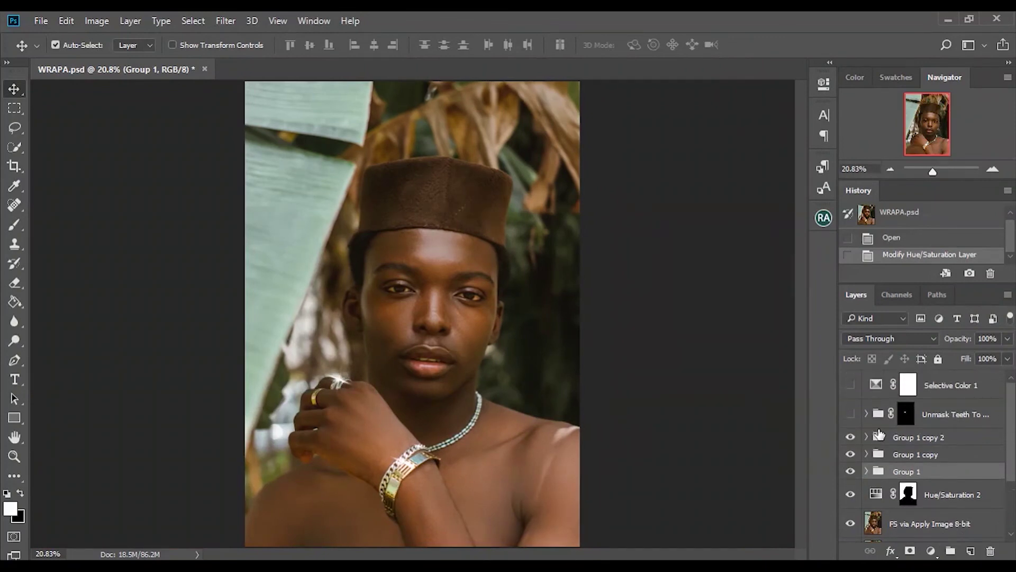
{"action": "left_click", "coordinate": [865, 414]}
{"action": "left_click", "coordinate": [865, 414]}
{"action": "left_click", "coordinate": [926, 407]}
{"action": "left_click_drag", "start_coordinate": [936, 167], "coordinate": [941, 168]}
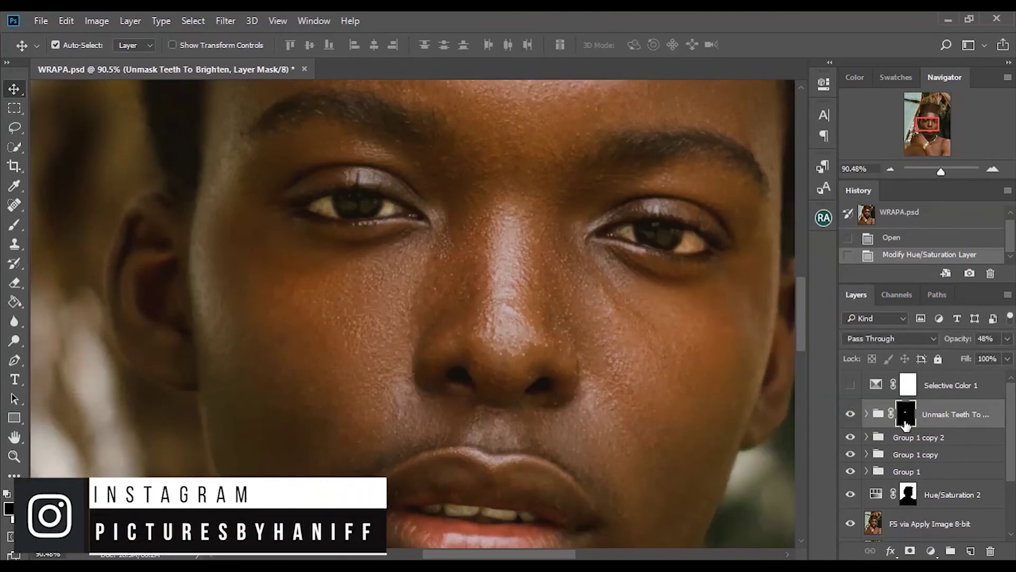
- View the available actions in the Beauty Retouch v3.1 extension, close it, and return to the full portrait
{"action": "left_click", "coordinate": [821, 221]}
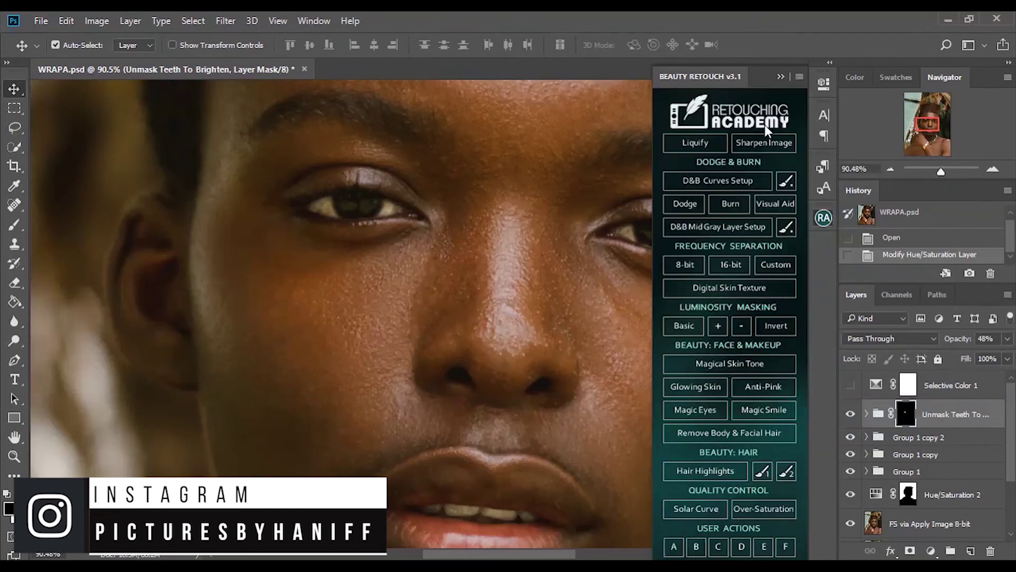
{"action": "left_click", "coordinate": [776, 77]}
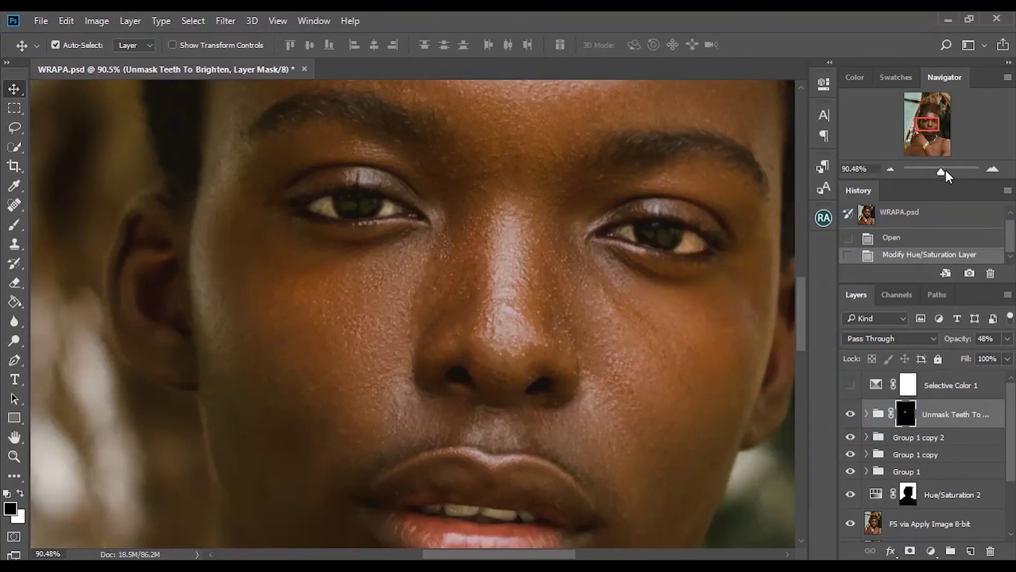
{"action": "left_click_drag", "start_coordinate": [941, 170], "coordinate": [939, 169]}
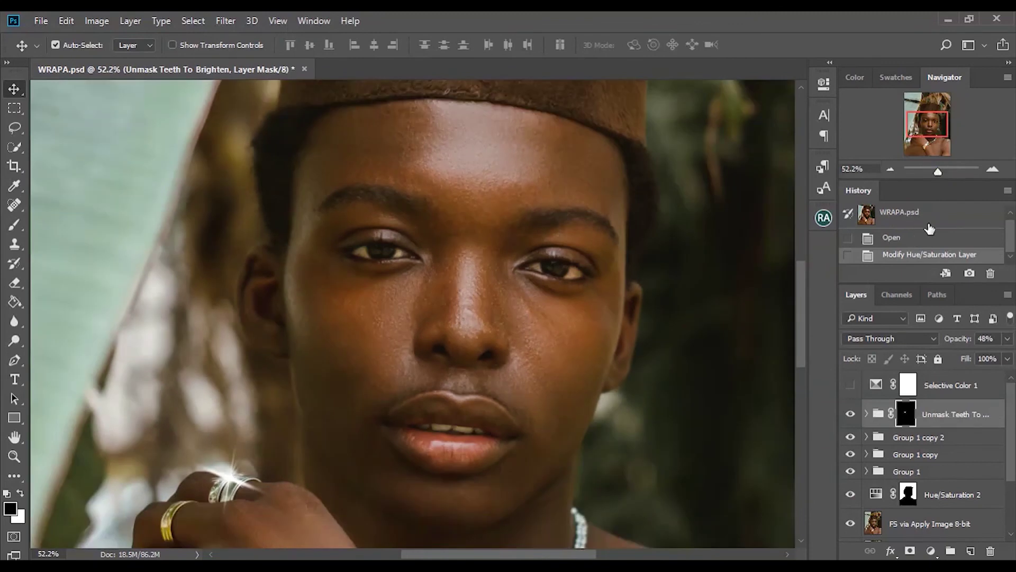
{"action": "key", "text": "ctrl+0"}
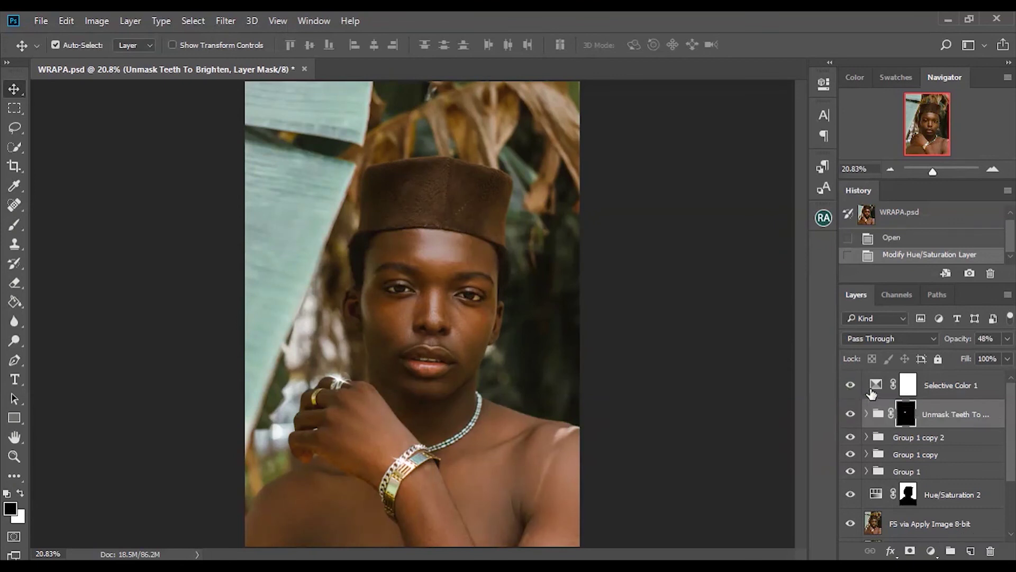
- Make Selective Color 1 visible, review its Reds and Greens settings, and compare the portrait with and without it
{"action": "double_click", "coordinate": [873, 387]}
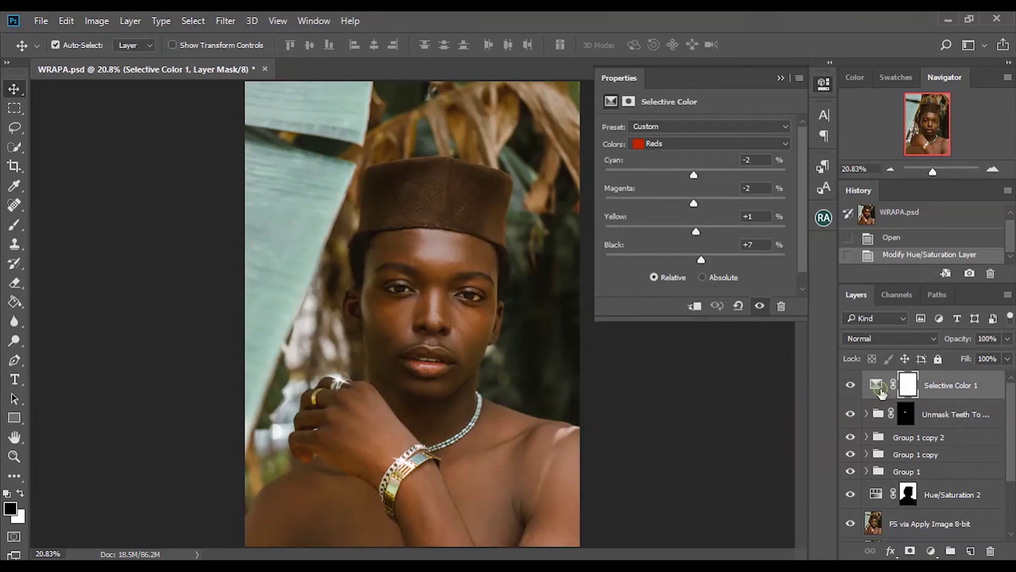
{"action": "left_click", "coordinate": [879, 389]}
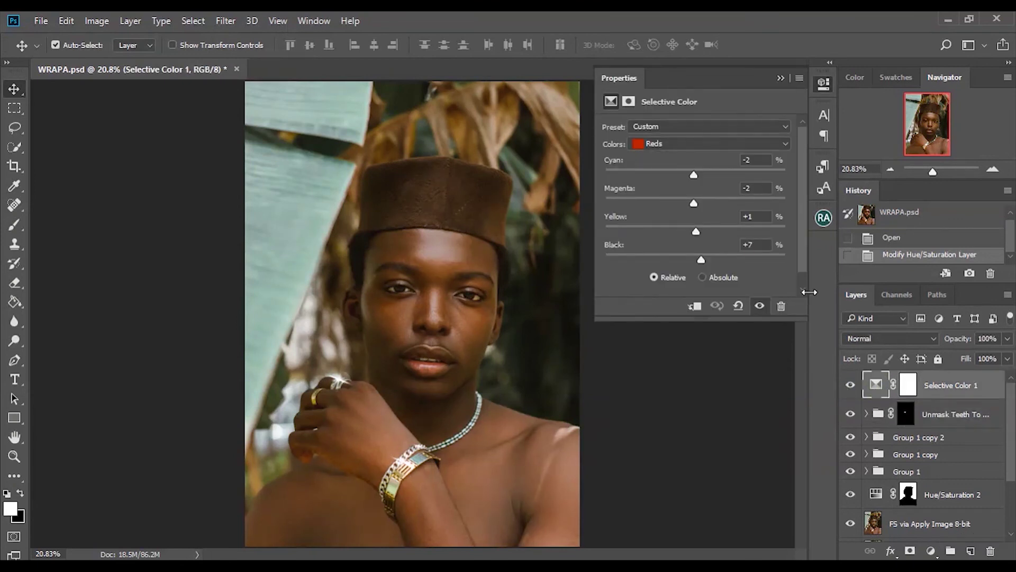
{"action": "left_click", "coordinate": [711, 144]}
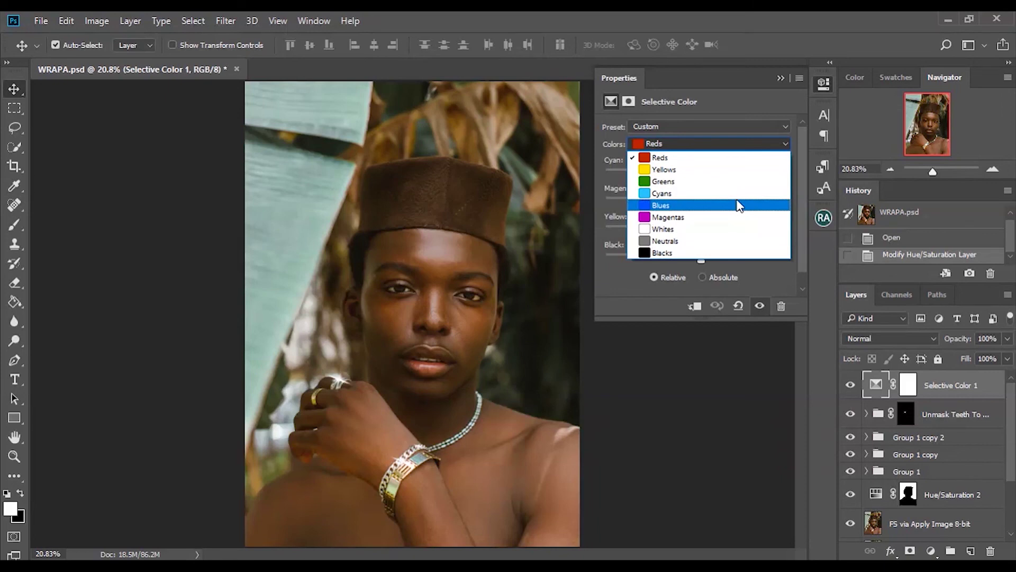
{"action": "left_click", "coordinate": [713, 181]}
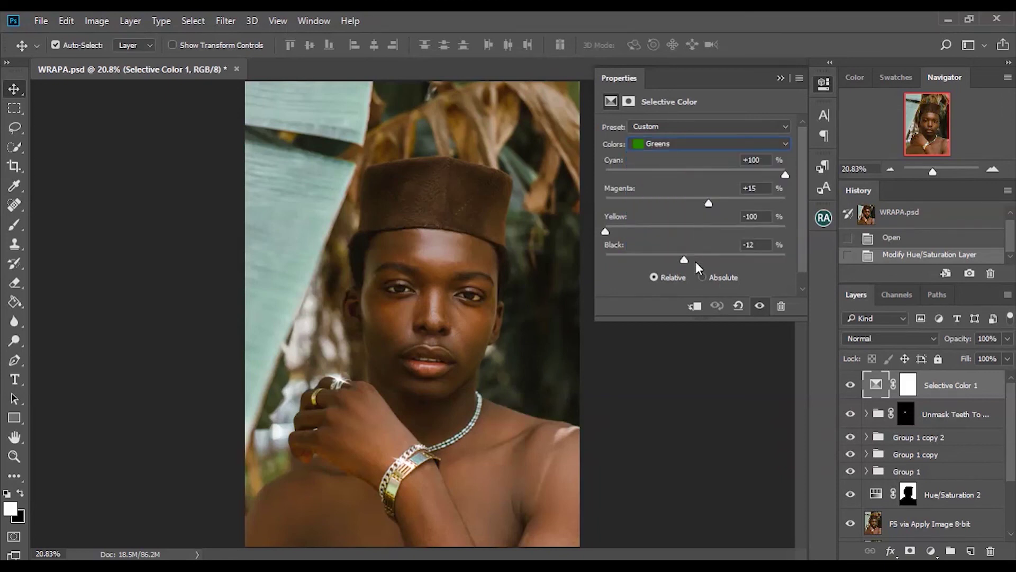
{"action": "left_click", "coordinate": [851, 386]}
{"action": "left_click", "coordinate": [849, 386]}
{"action": "left_click", "coordinate": [781, 78]}
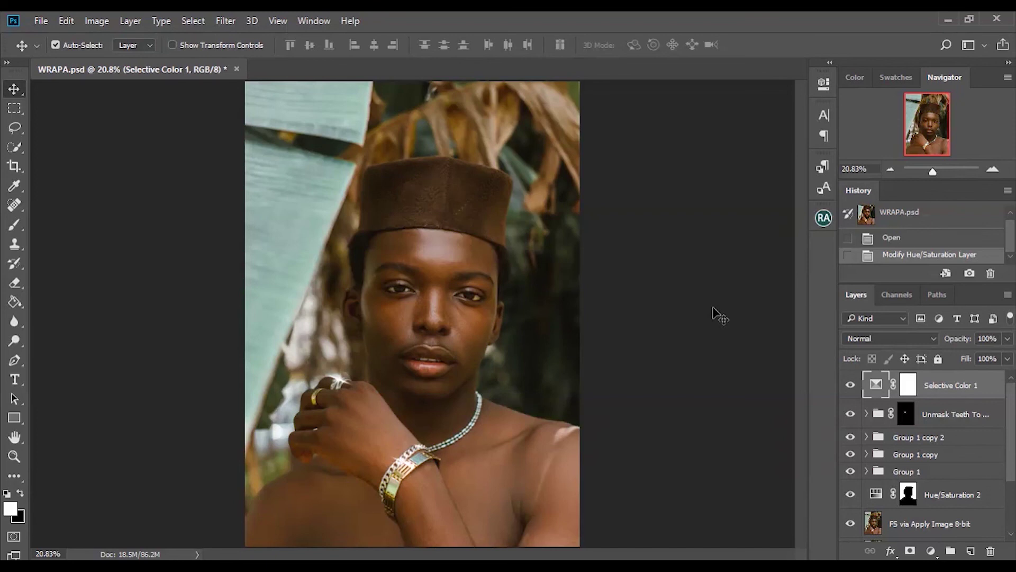
- Compare the Background layer alone with the full stack of retouching layers
{"action": "scroll", "coordinate": [1003, 537], "scroll_direction": "down", "scroll_amount": 3}
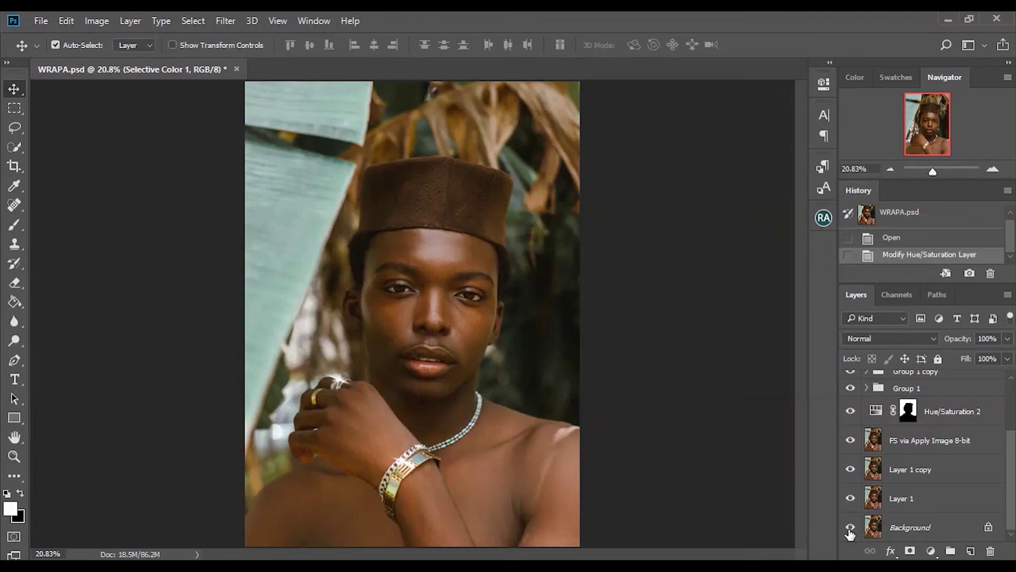
{"action": "left_click", "coordinate": [850, 532], "text": "alt"}
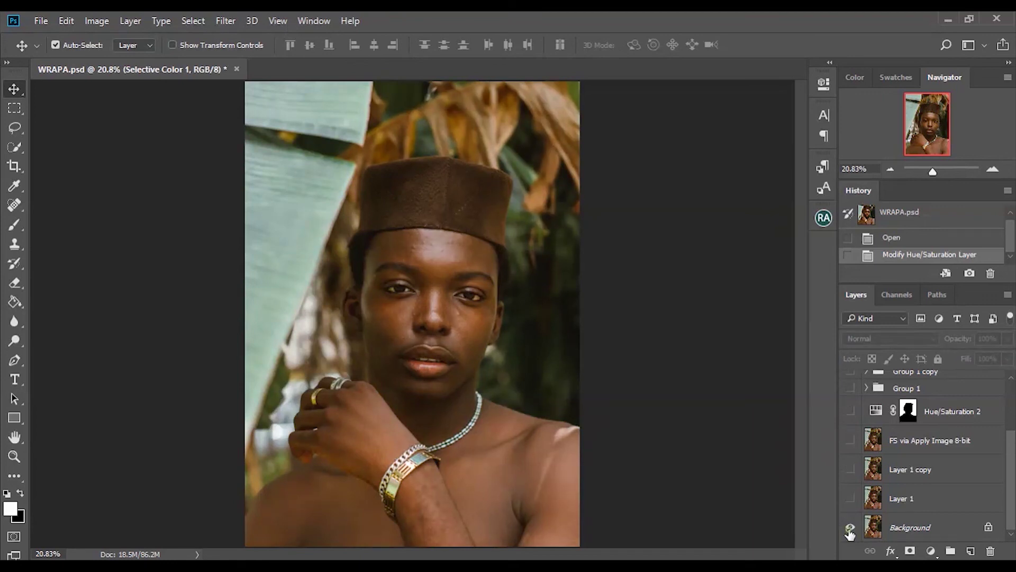
{"action": "left_click", "coordinate": [850, 532], "text": "alt"}
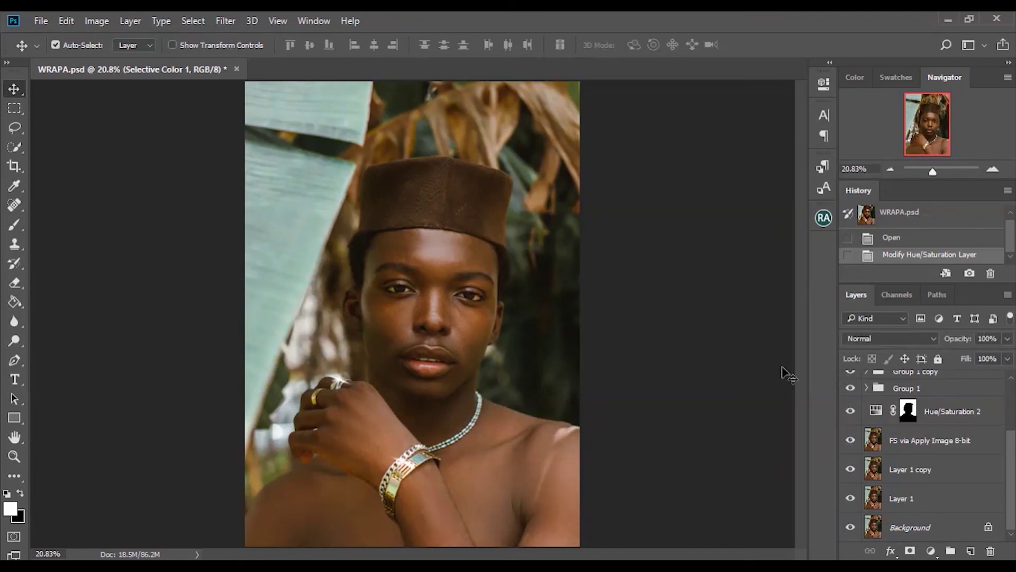